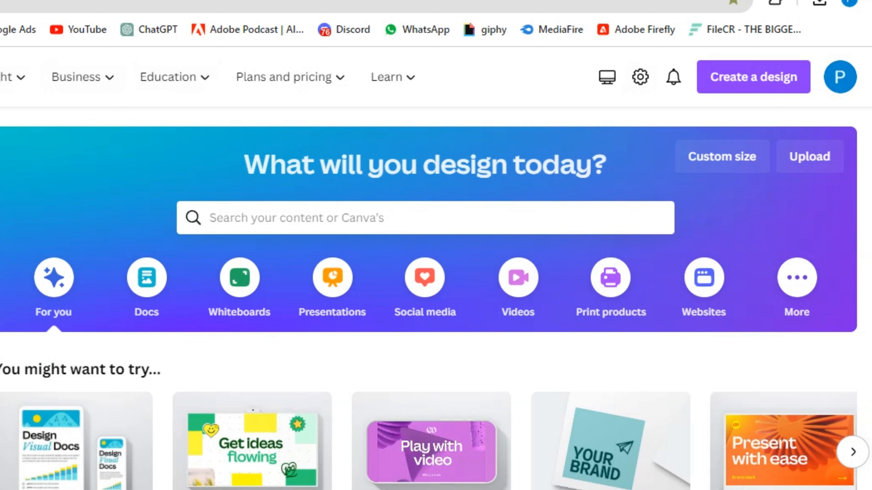
Step: Create a new 1920 × 1080 px Video design and check the world map reference image in the other browser tab
click(740, 86)
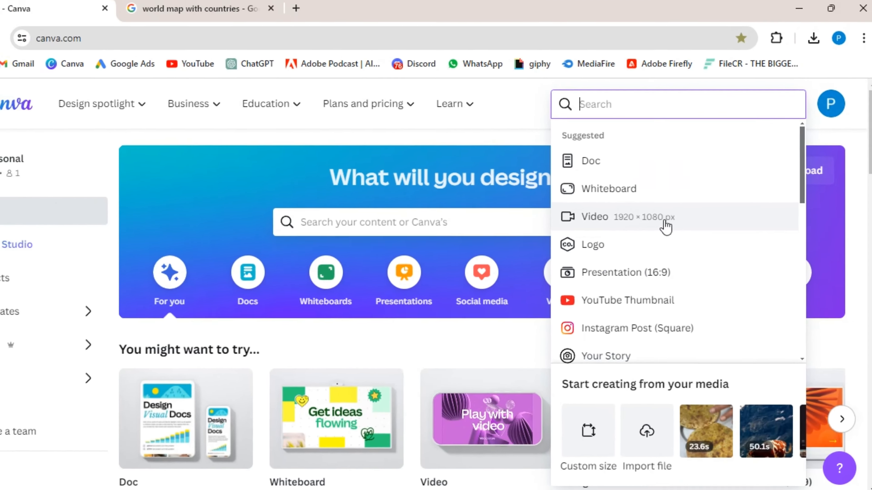
click(665, 224)
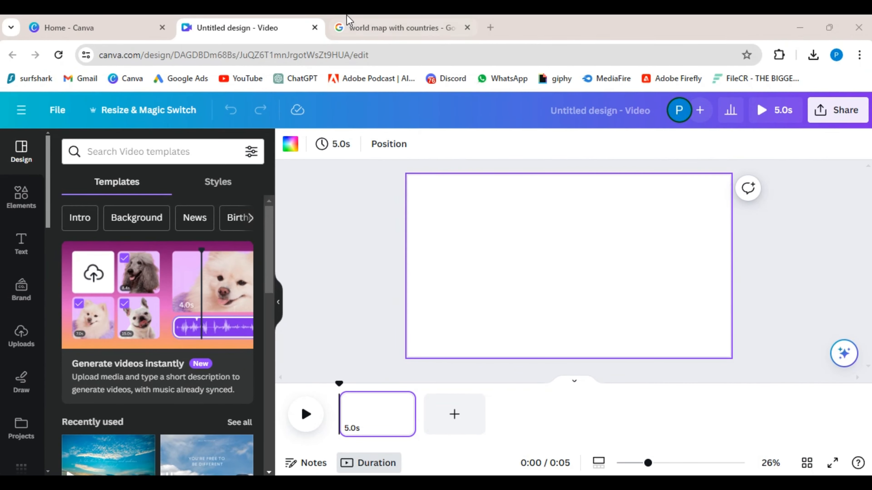
click(347, 21)
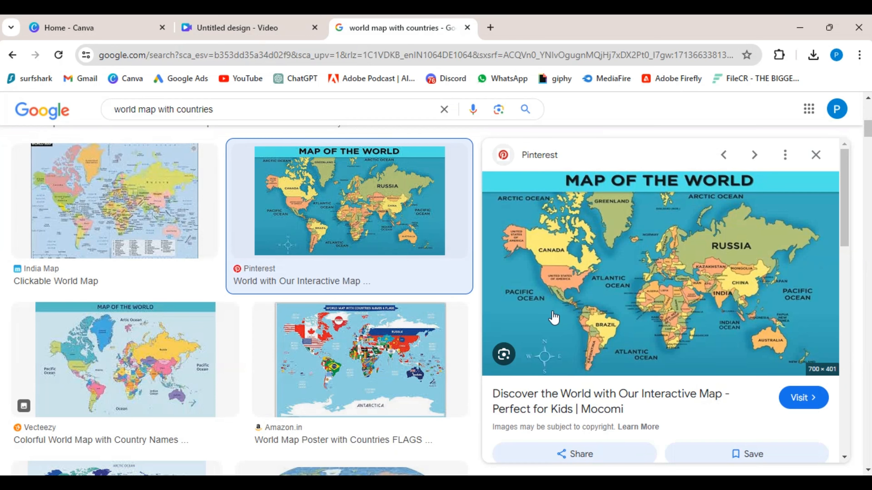
click(232, 21)
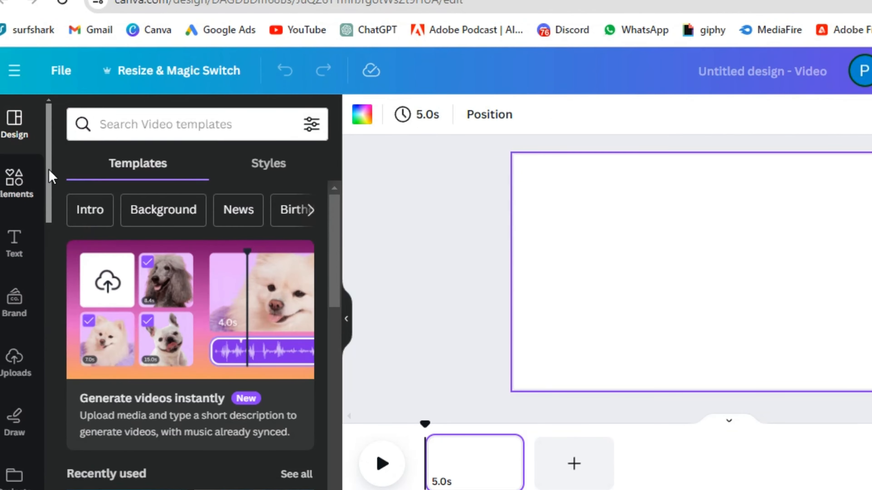
Step: Search the elements for "world map" photos and add the blue world map photo to the page
click(22, 196)
click(124, 151)
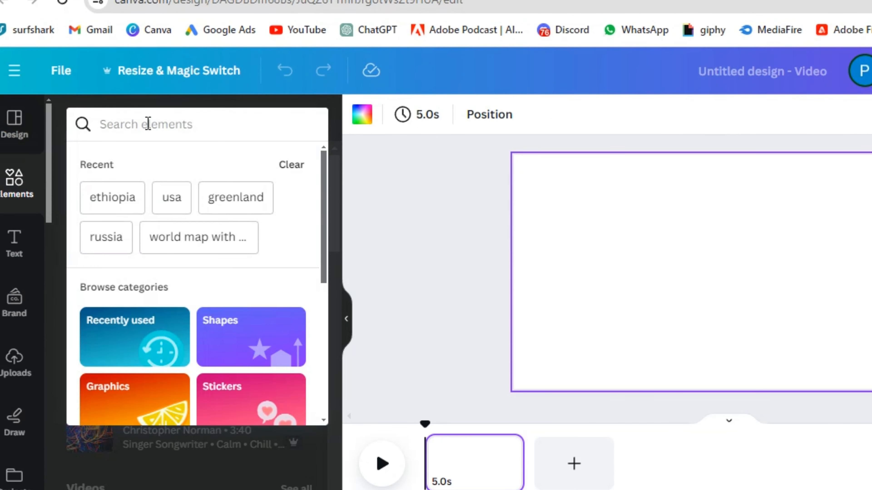
text(world map)
key(Return)
click(199, 176)
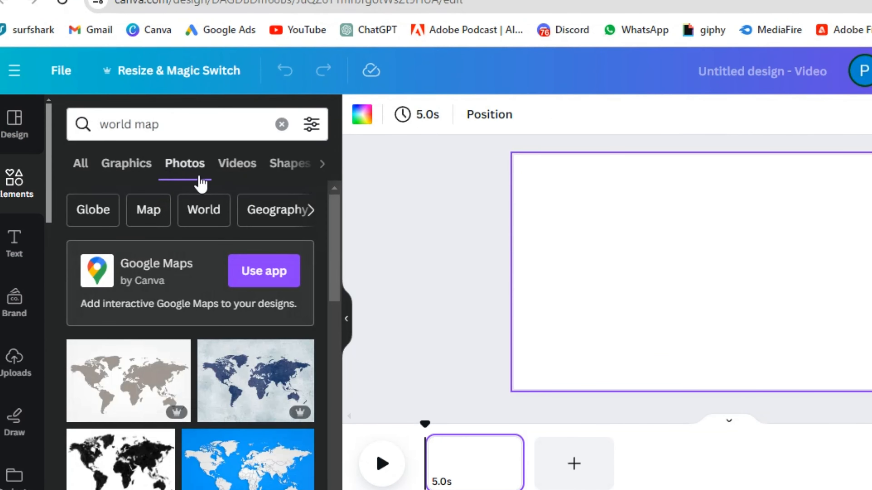
scroll(131, 274, down, 10)
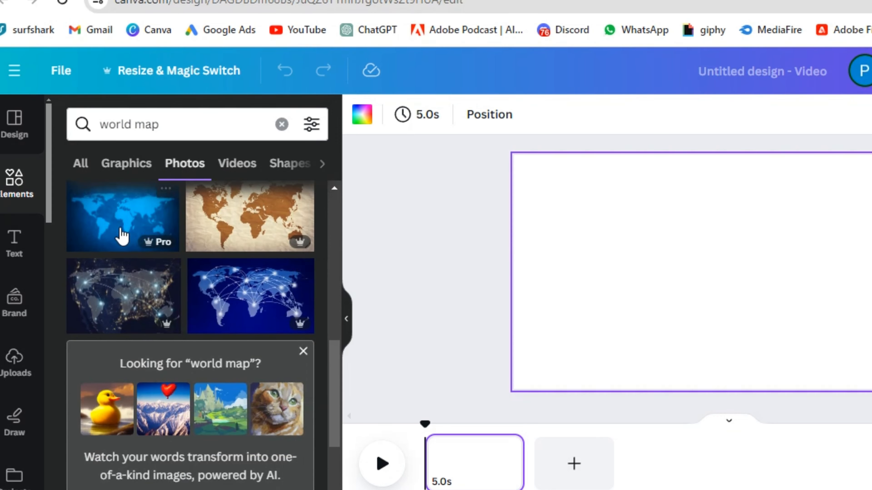
scroll(99, 406, down, 15)
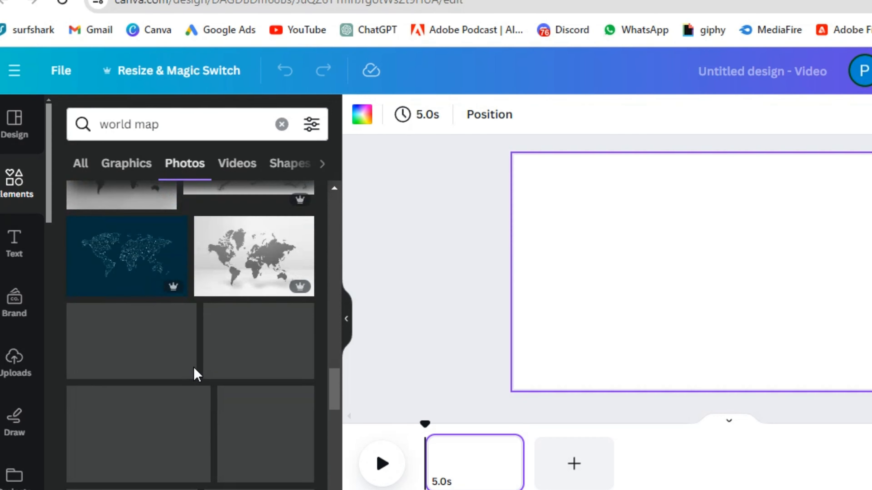
scroll(171, 429, up, 15)
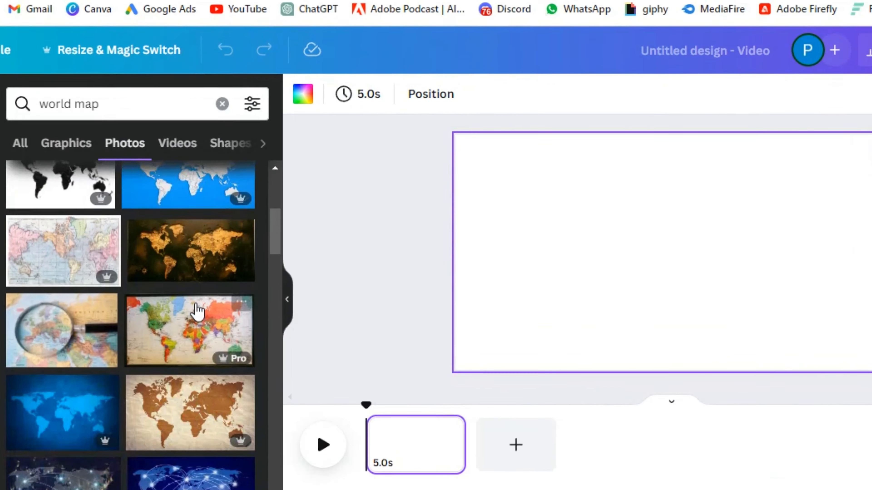
scroll(126, 310, down, 4)
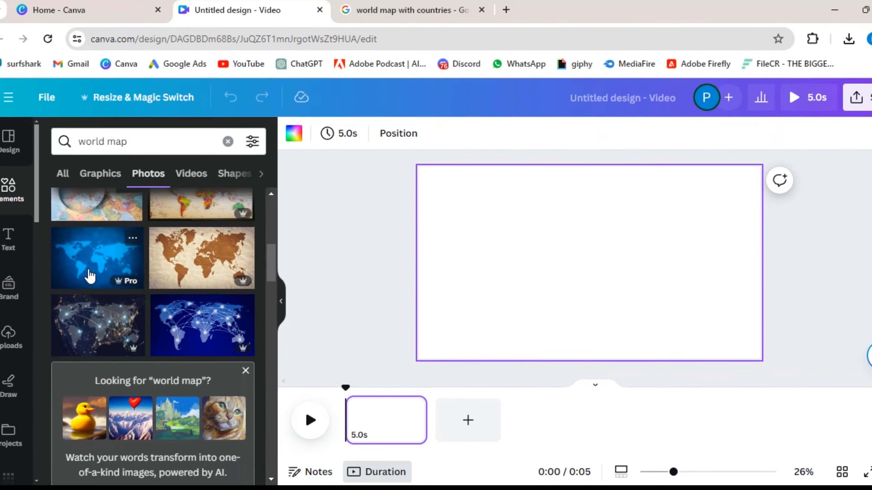
click(49, 252)
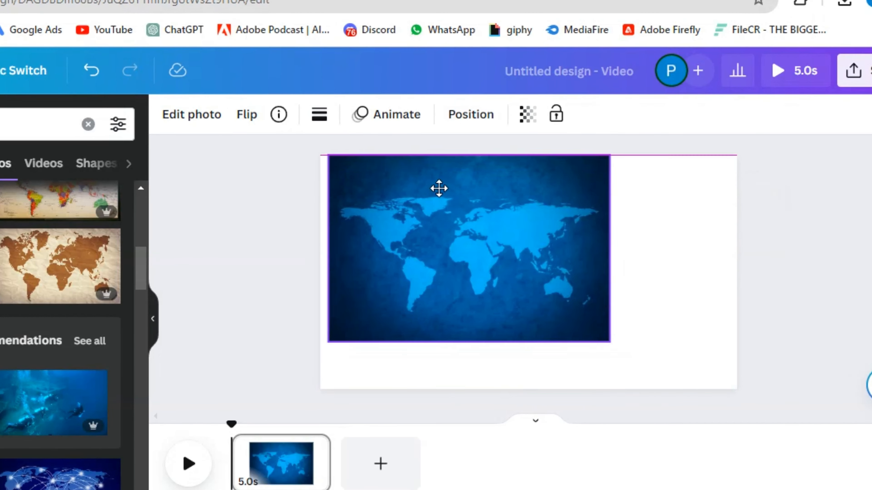
Step: Enlarge the map photo well beyond the page and reposition it so Africa, southern Asia and Australia fill the frame
drag(603, 343, 768, 393)
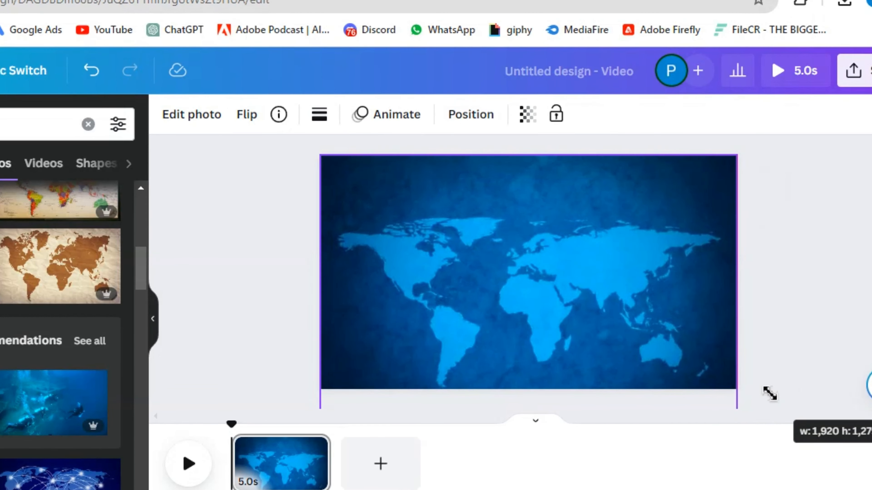
drag(322, 159, 204, 127)
drag(537, 253, 600, 240)
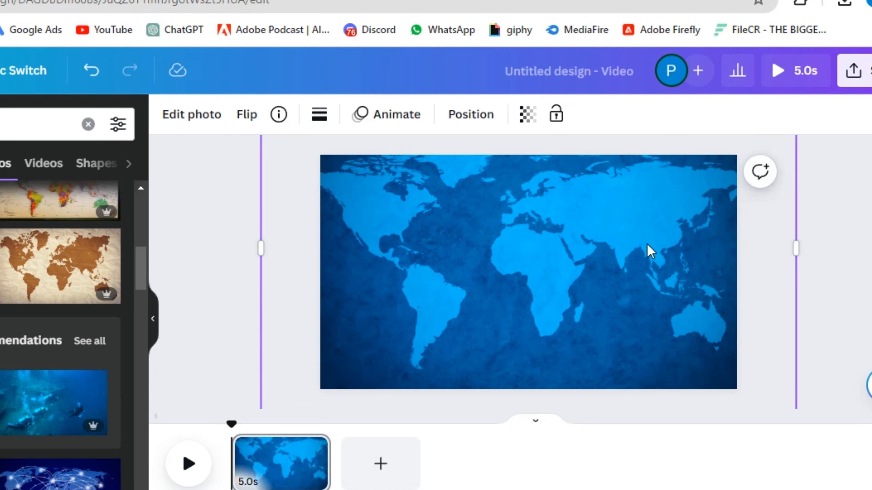
drag(261, 242, 91, 260)
drag(499, 235, 475, 216)
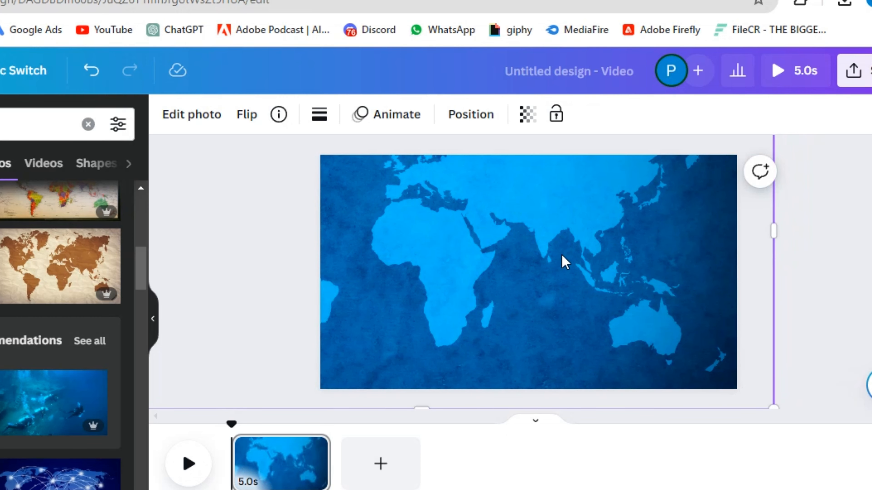
Step: Shrink the map photo to the page width so the whole world shows, aligned with the page's upper edge
click(779, 260)
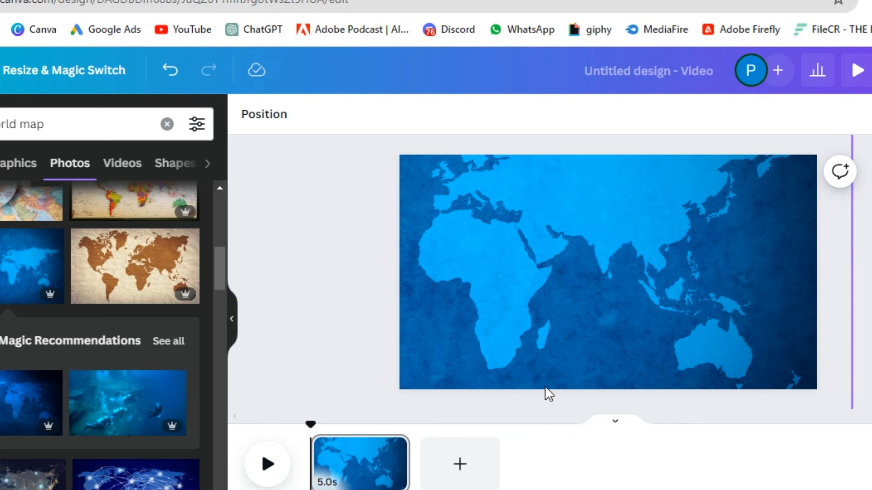
click(761, 358)
drag(794, 362, 753, 338)
drag(644, 313, 718, 406)
drag(804, 148, 563, 273)
drag(515, 316, 737, 226)
drag(803, 353, 823, 357)
drag(411, 359, 399, 366)
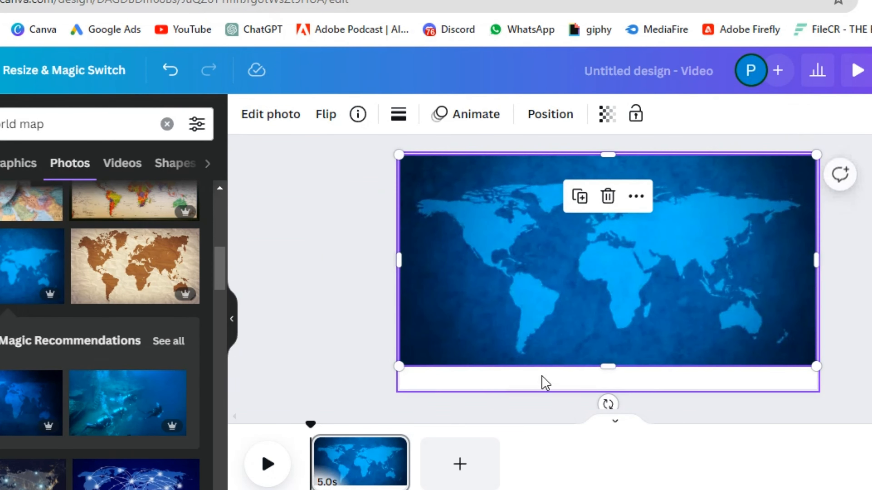
Step: Enlarge the map photo past the page edges and position it to frame South America, Africa and India
drag(611, 371, 635, 486)
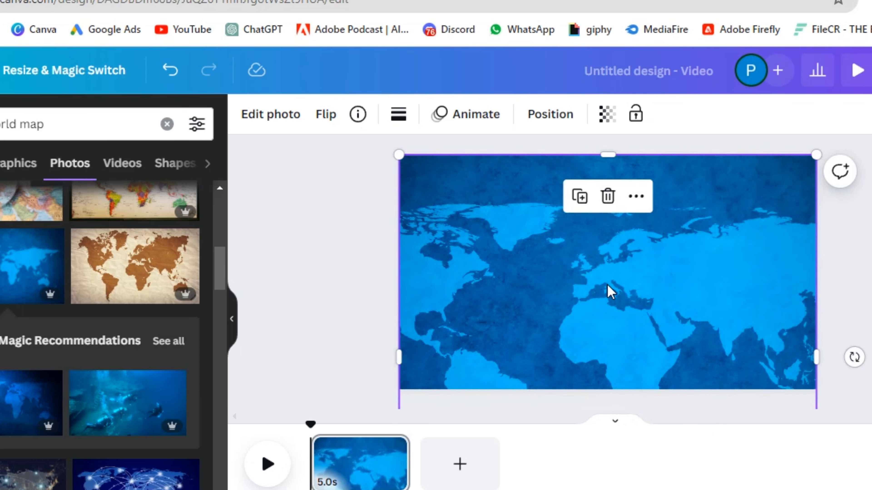
drag(609, 292, 622, 273)
drag(420, 347, 393, 347)
drag(549, 319, 521, 210)
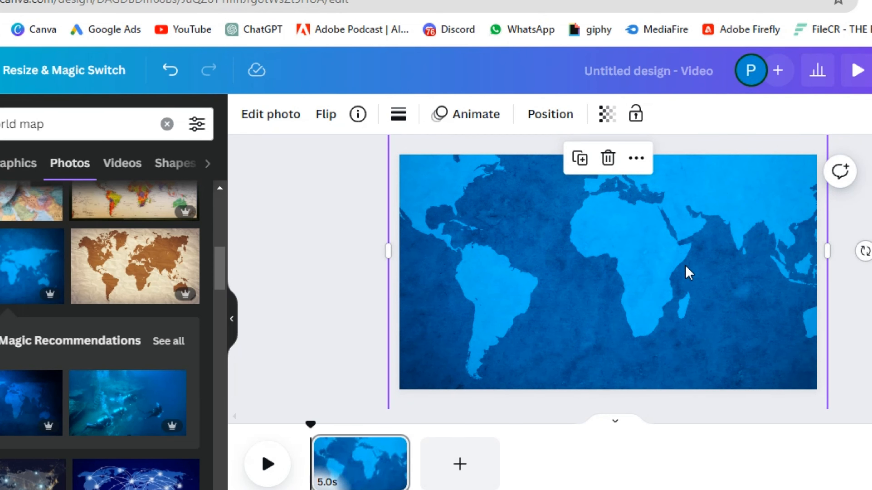
drag(734, 258, 712, 265)
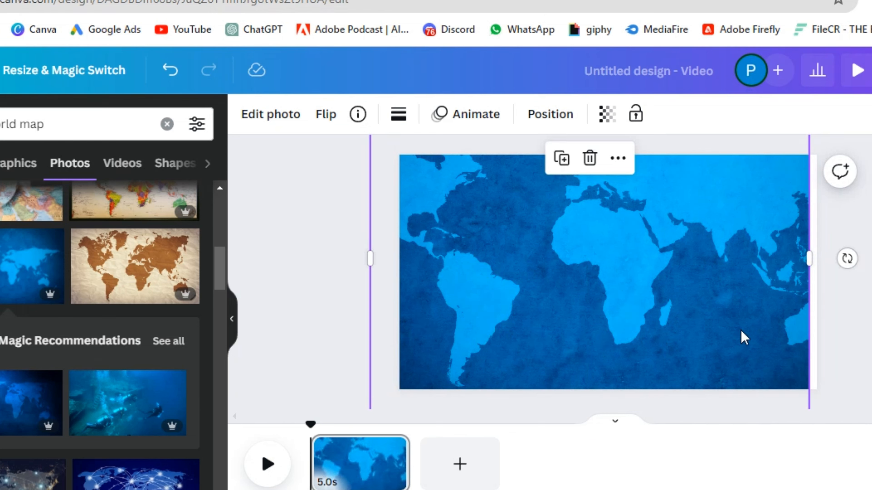
Step: Switch to the Google Images results and search for "world map with countries and capitals"
key(ctrl+Tab)
click(163, 76)
text(ad)
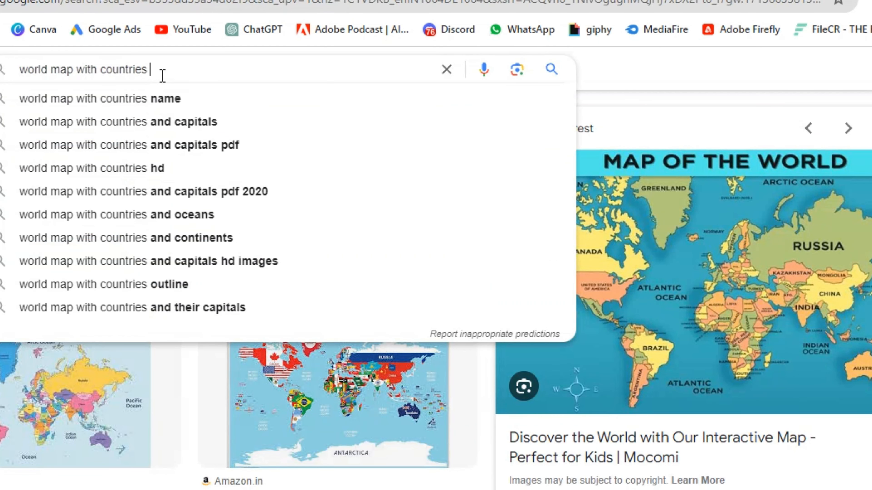
key(BackSpace)
text(nd)
key(Down)
key(Return)
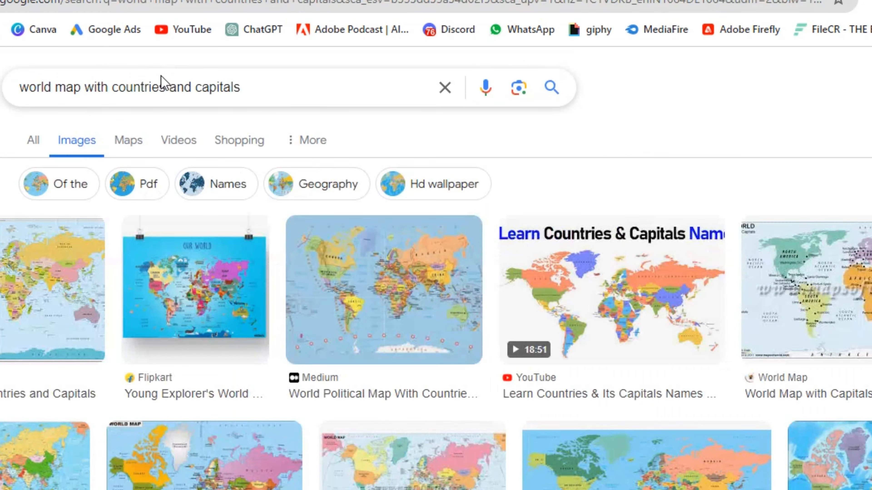
Step: Open the source page of the India Map result and examine the country locations on its world map
click(65, 321)
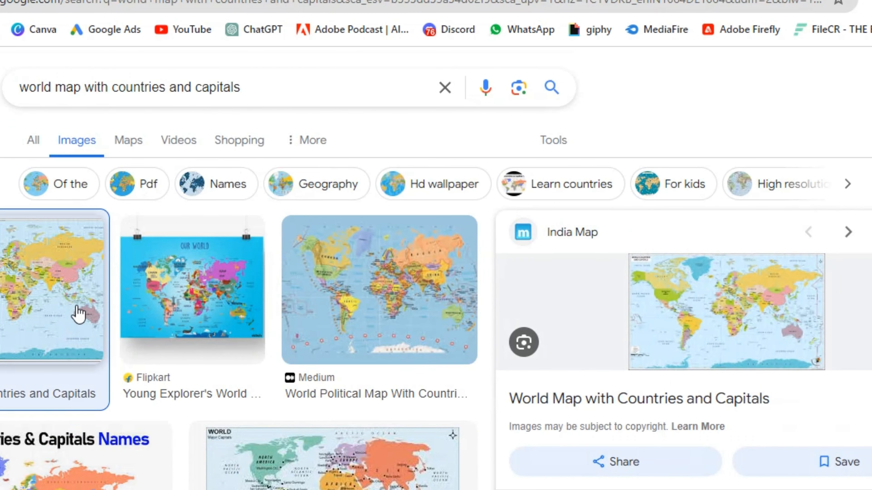
click(685, 343)
scroll(325, 304, down, 1)
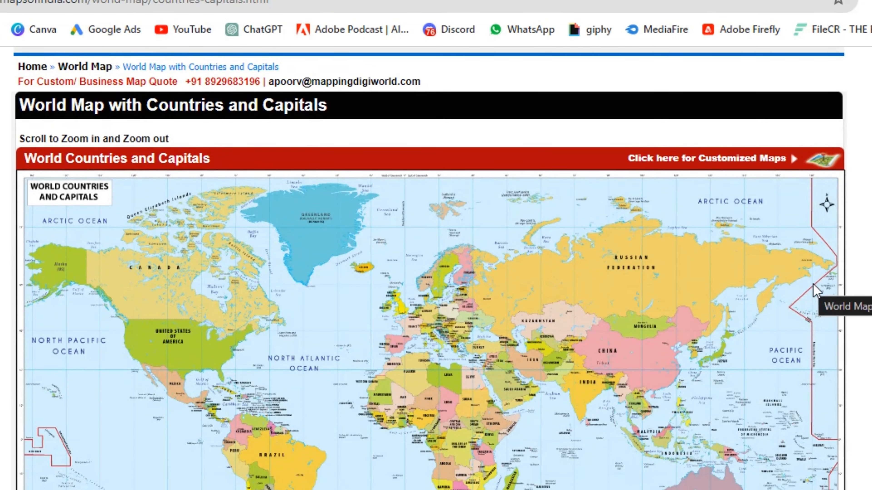
scroll(289, 328, up, 1)
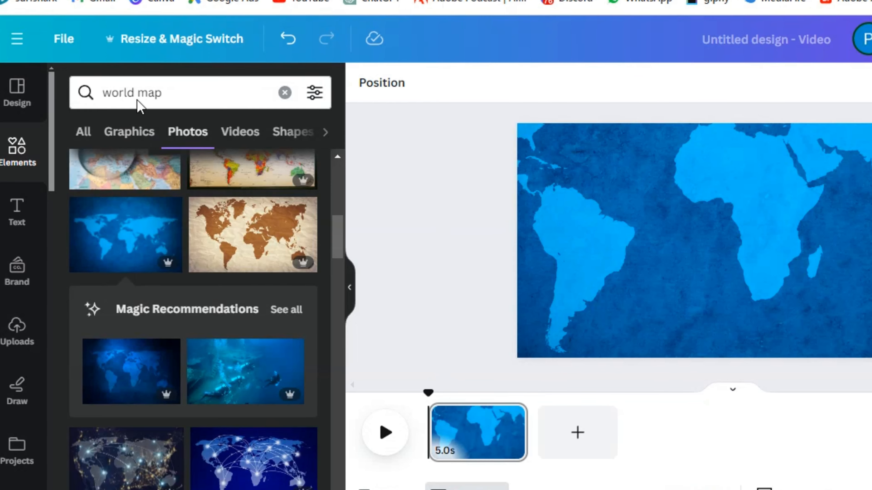
Step: Back in the Canva design, search the elements for "gps" graphics and add the red location pin with the grey base
click(121, 151)
triple_click(144, 93)
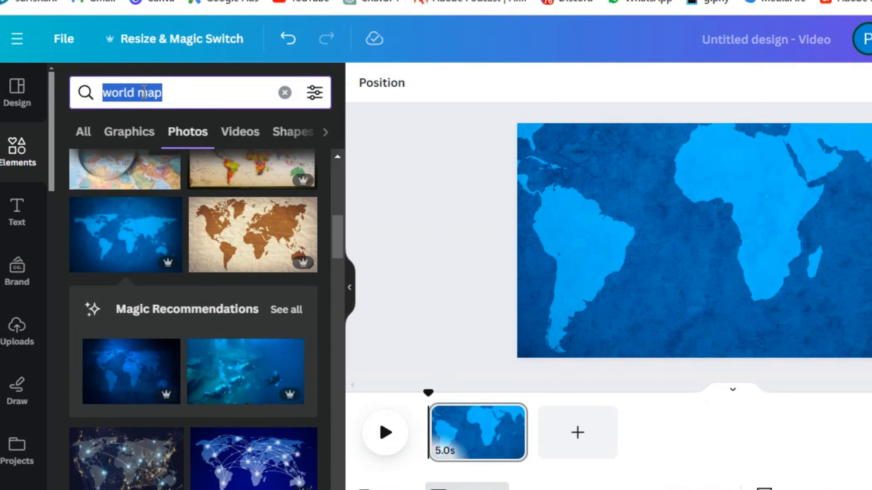
text(gps)
key(Return)
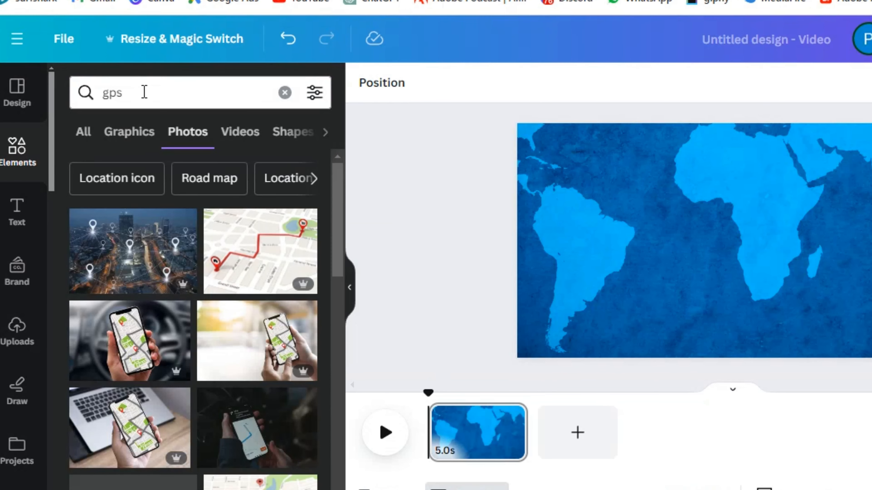
click(129, 139)
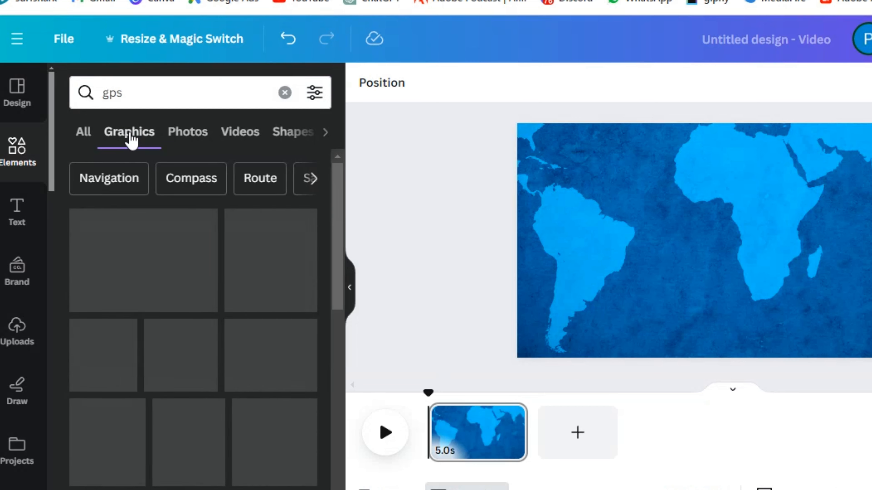
scroll(168, 270, down, 5)
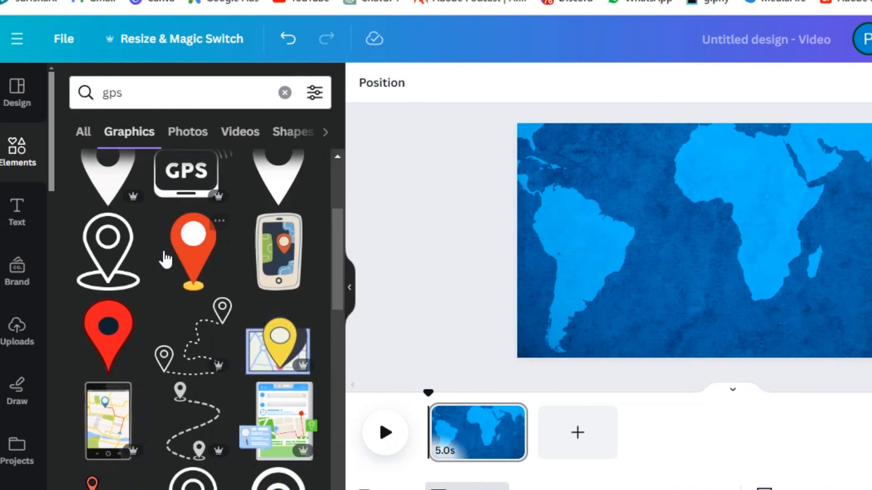
scroll(182, 257, down, 4)
scroll(182, 302, up, 9)
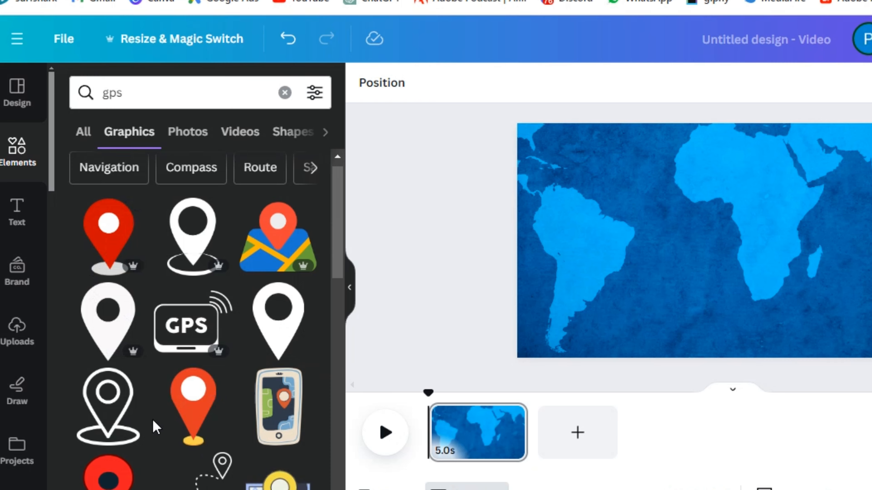
scroll(103, 360, down, 5)
scroll(113, 349, up, 5)
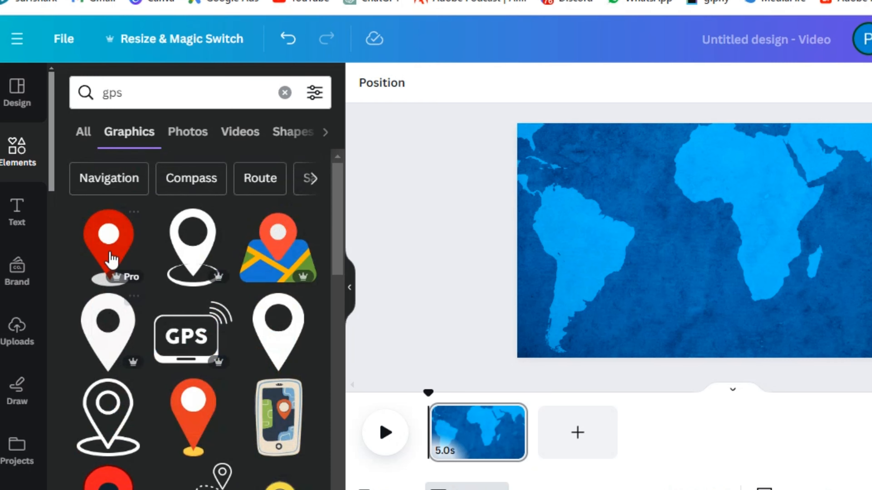
click(106, 256)
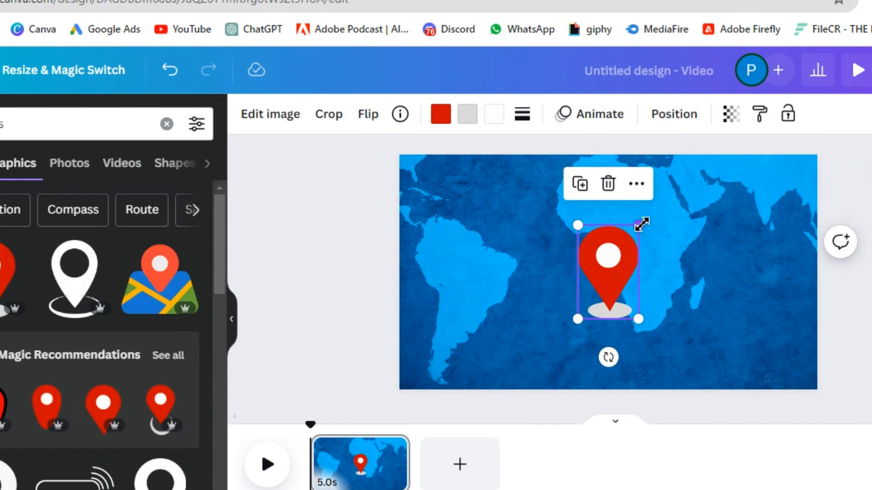
Step: Shrink the red pin and place it in central South America, with a duplicate of it placed on India
drag(641, 225, 465, 279)
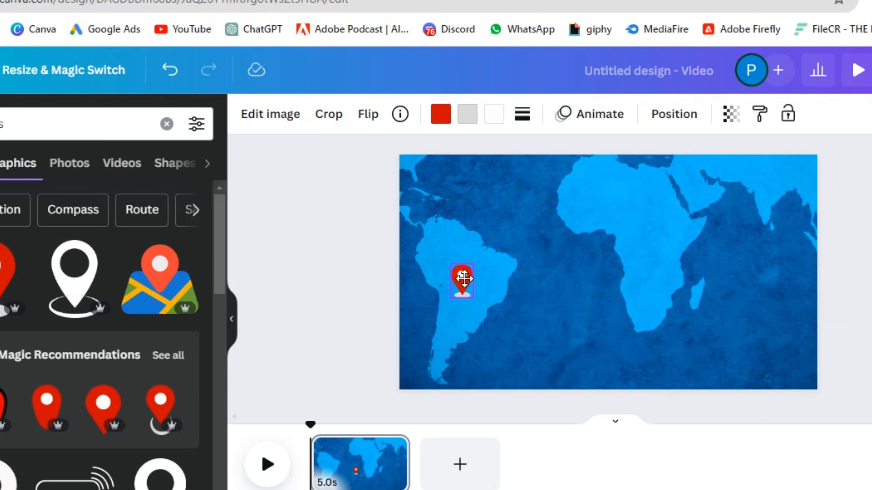
mouse_move(468, 283)
mouse_down()
mouse_move(475, 279)
mouse_move(463, 284)
mouse_up()
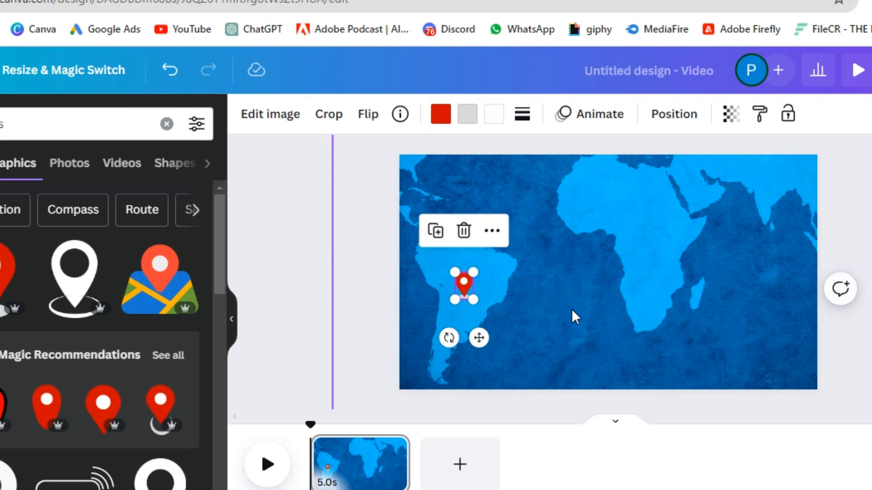
click(436, 231)
drag(470, 292, 763, 195)
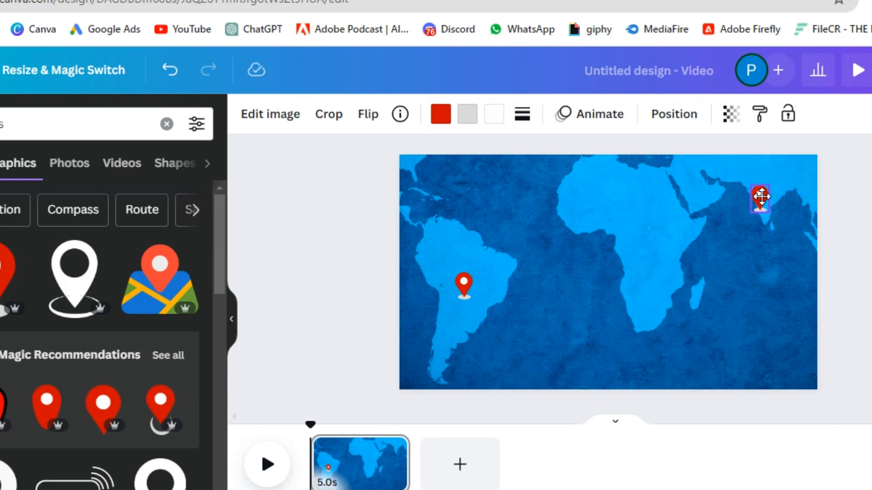
drag(758, 195, 758, 195)
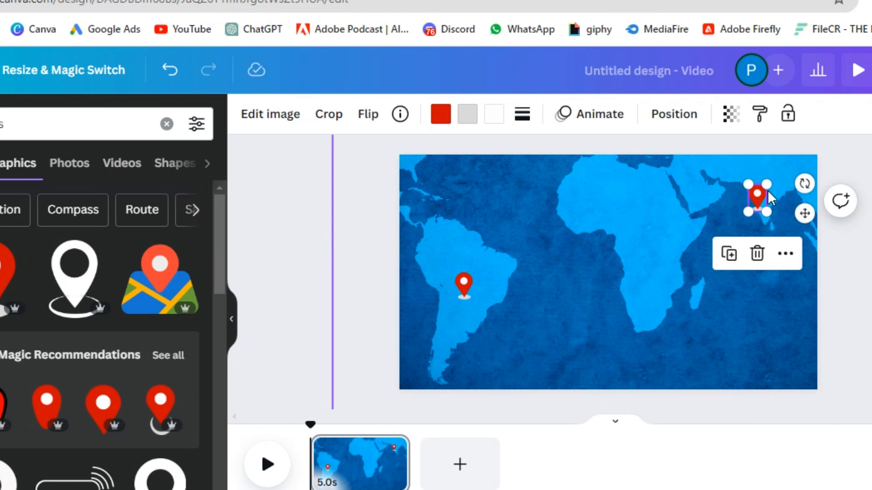
Step: Add a heading to the map and replace its text with a row of 32 dashes to form a dashed line
click(729, 284)
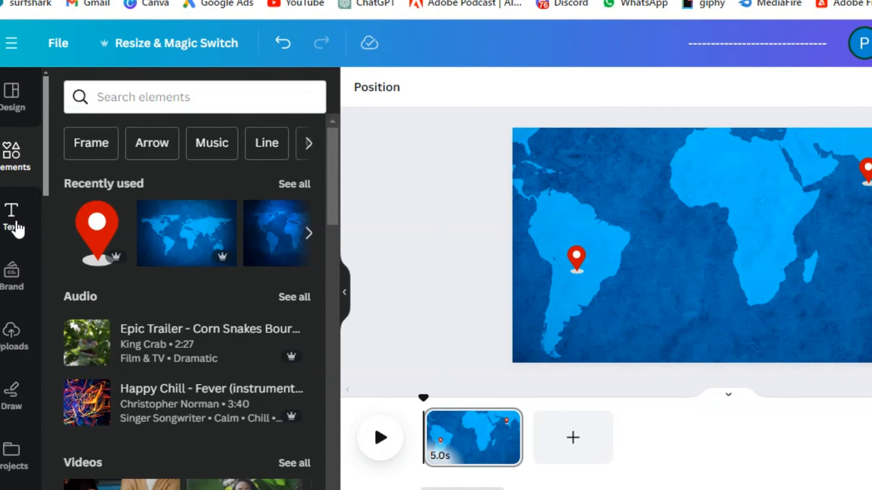
click(12, 220)
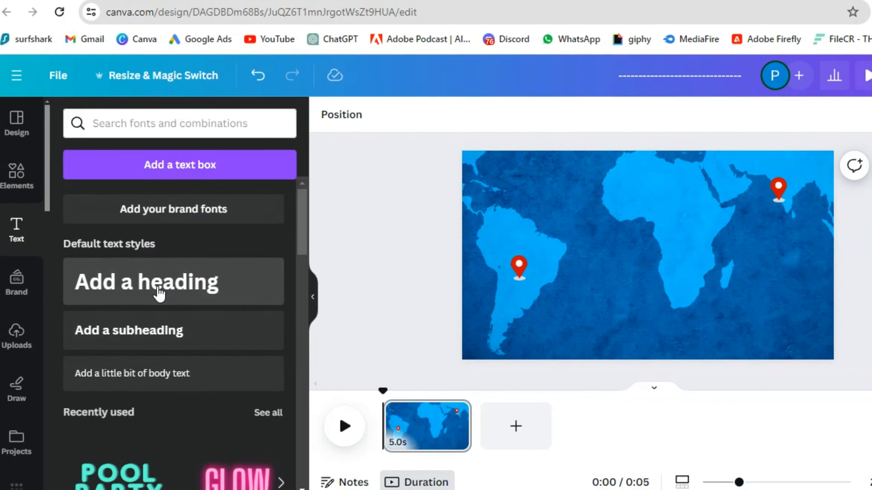
click(105, 286)
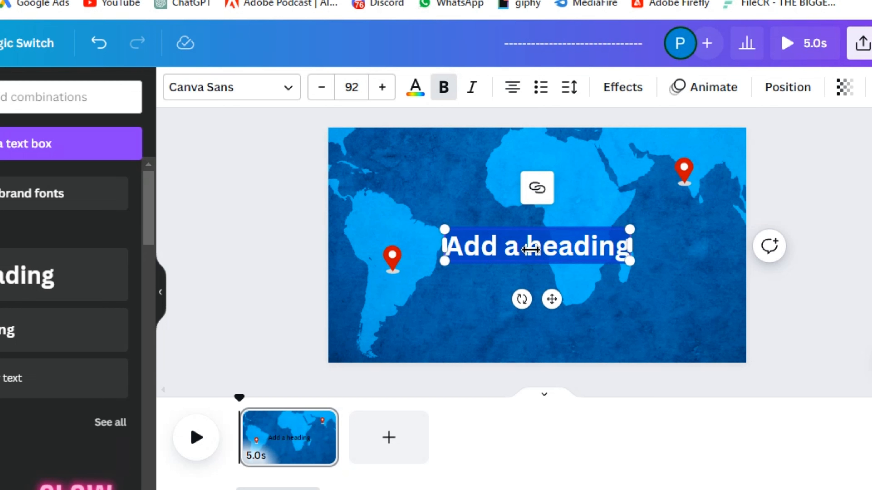
text(---------------)
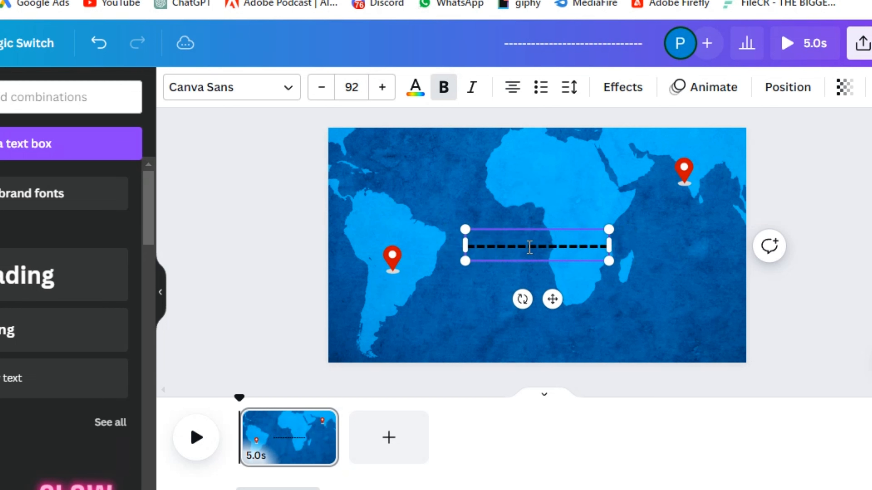
text(---------------)
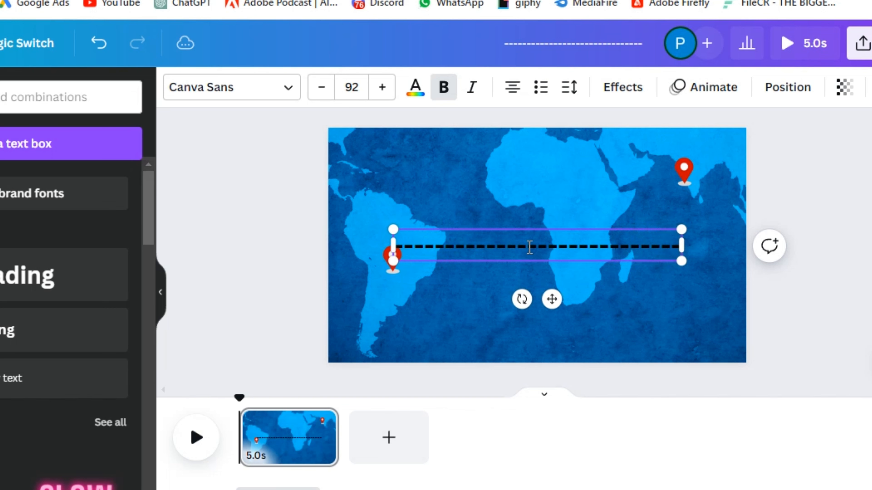
text(--)
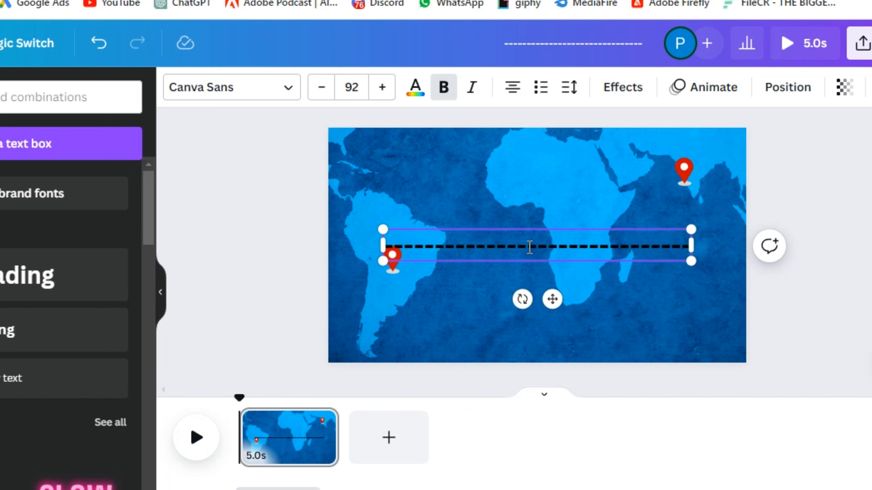
click(229, 249)
Step: Change the colour of the dashed line text to white
click(510, 252)
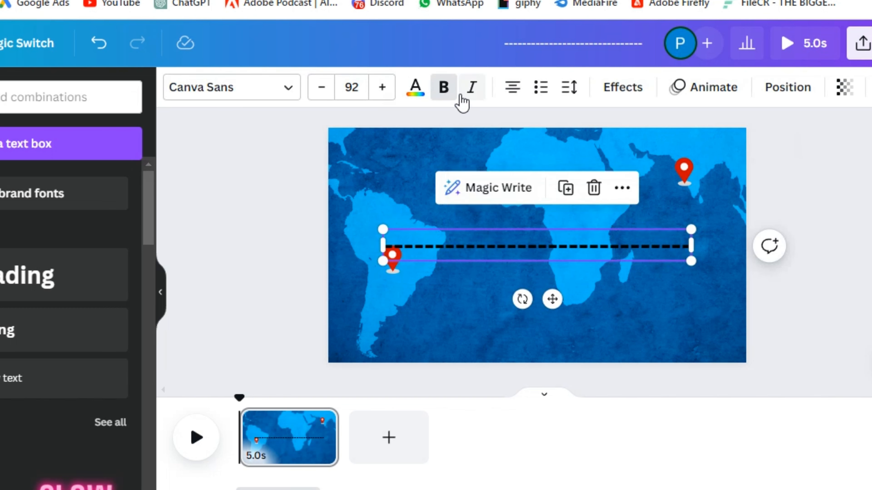
click(418, 93)
click(109, 195)
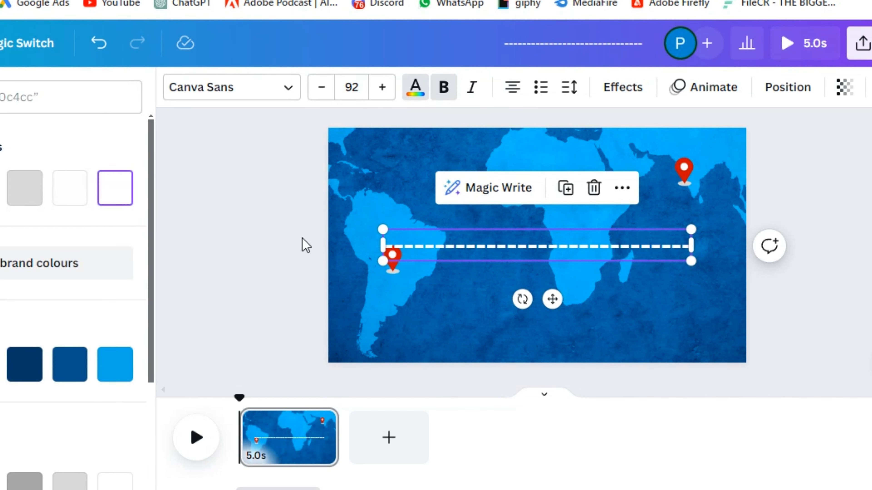
click(306, 245)
Step: Rotate and move the dashed line so it runs diagonally from the South America pin up to the India pin
click(517, 253)
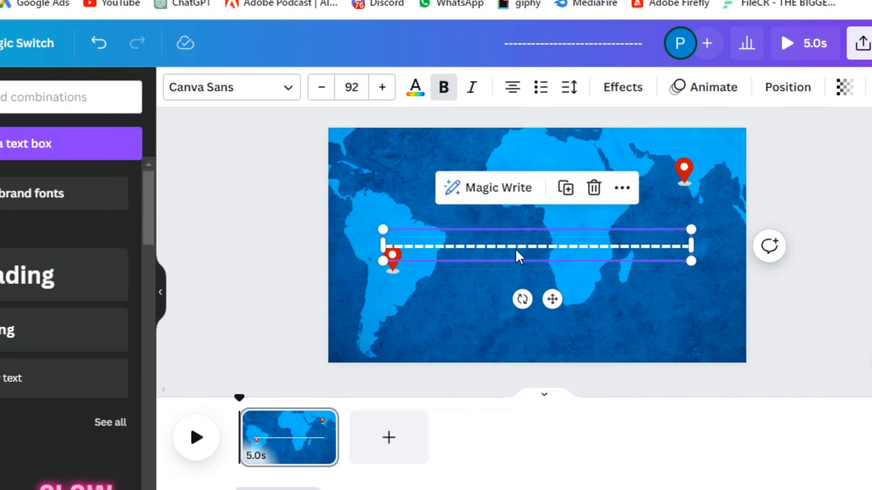
drag(518, 255, 535, 261)
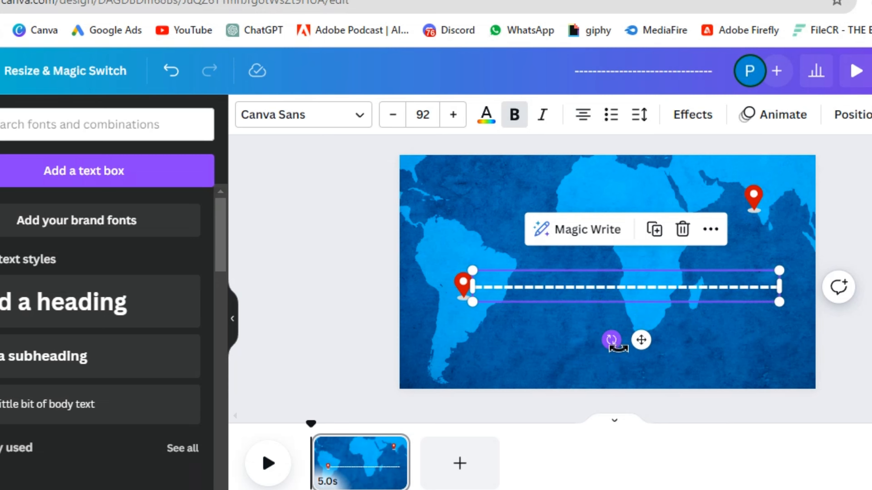
drag(618, 347, 629, 346)
drag(594, 293, 572, 238)
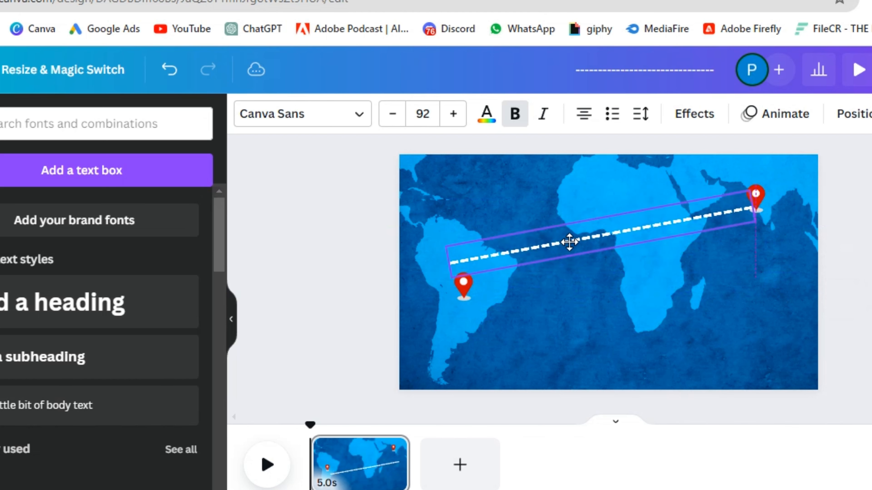
drag(787, 179, 800, 182)
drag(493, 256, 508, 283)
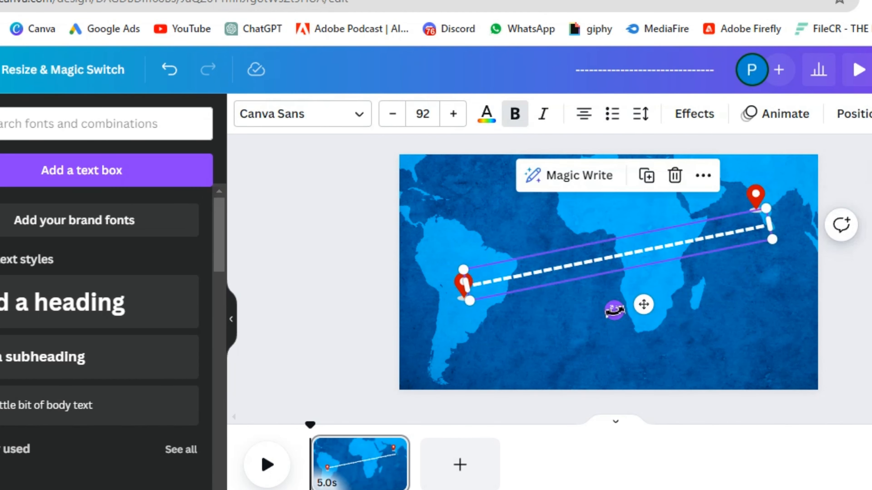
drag(614, 310, 621, 311)
drag(627, 264, 621, 251)
click(485, 289)
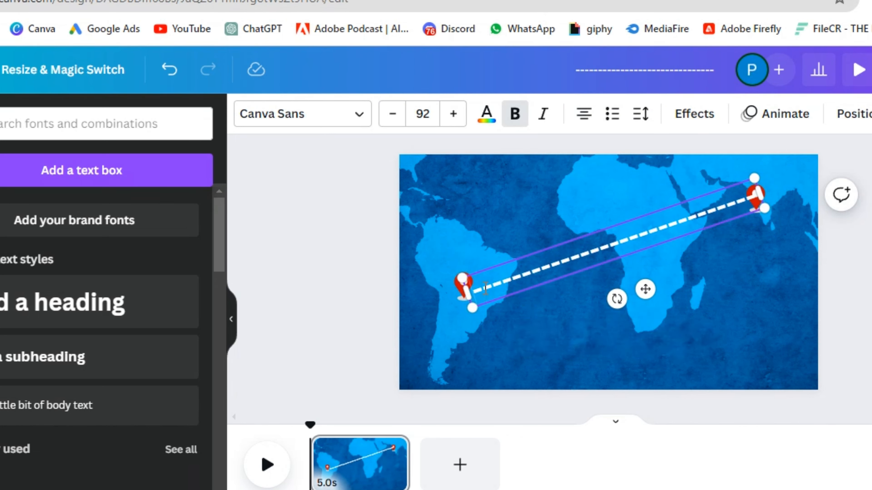
mouse_move(485, 289)
mouse_down()
mouse_move(473, 298)
mouse_move(486, 290)
mouse_up()
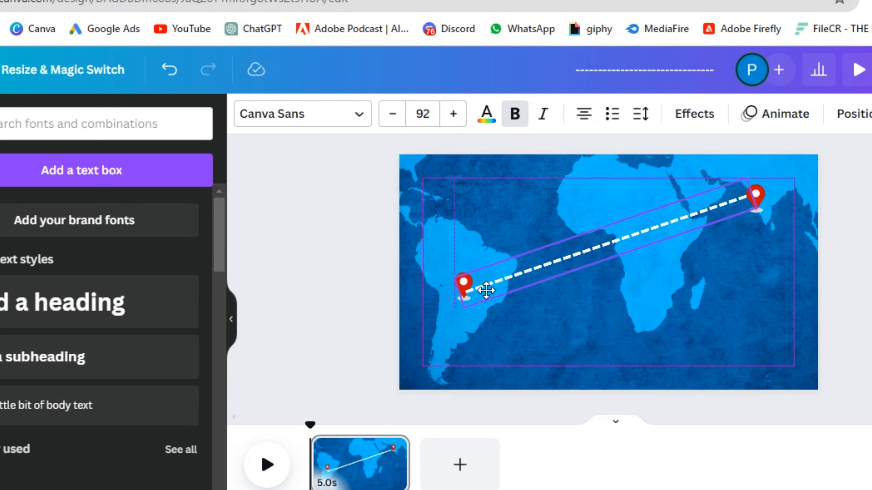
click(381, 311)
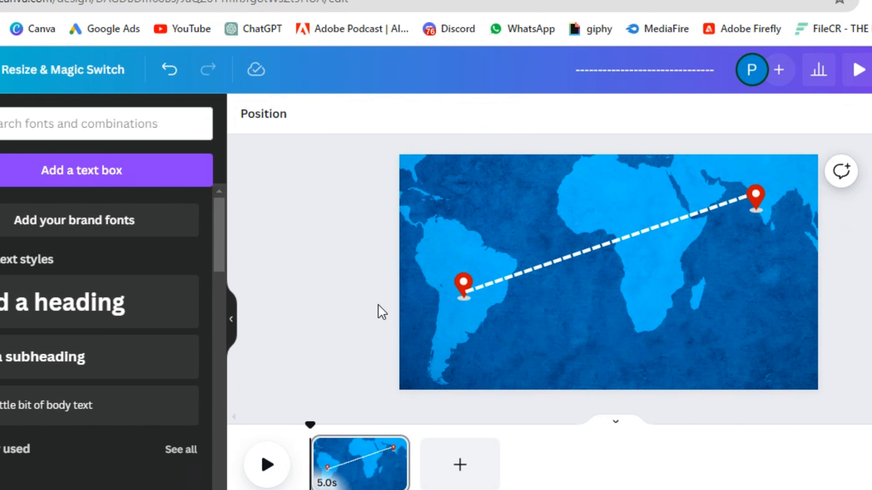
Step: Fine-tune the position and angle of the diagonal dashed line so its ends meet the bases of both pins
click(737, 214)
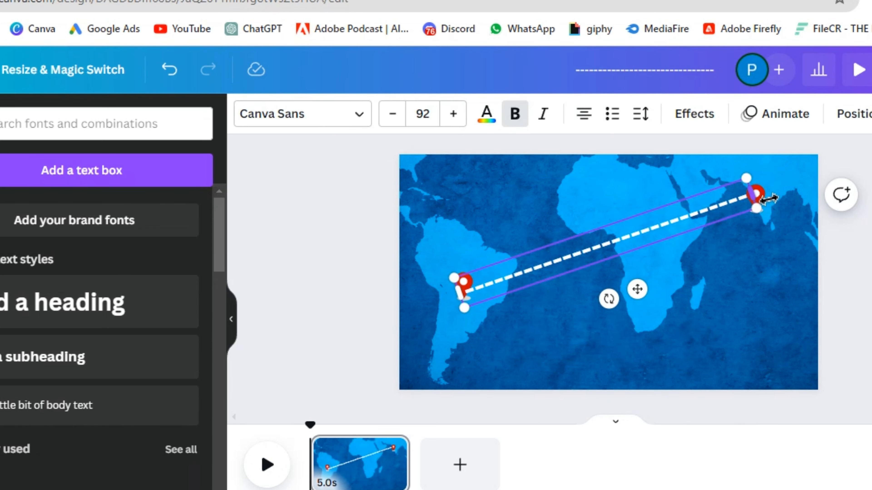
drag(709, 210, 714, 216)
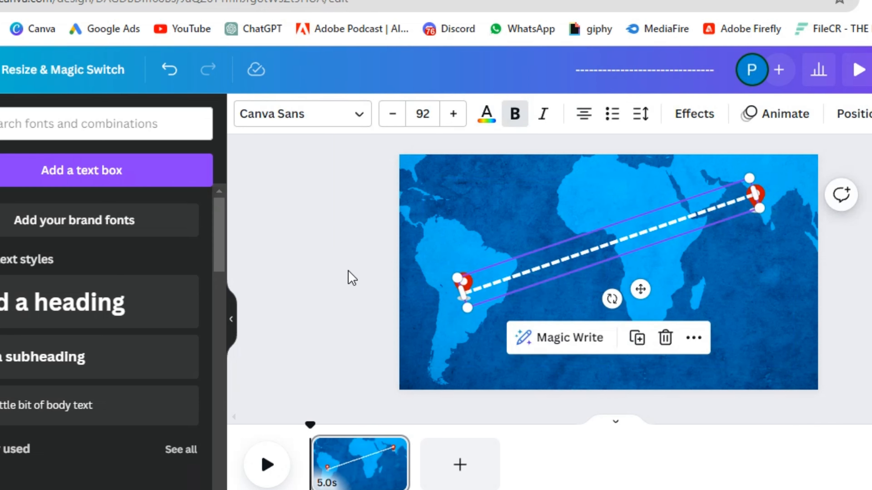
click(348, 276)
click(740, 208)
drag(613, 300, 609, 301)
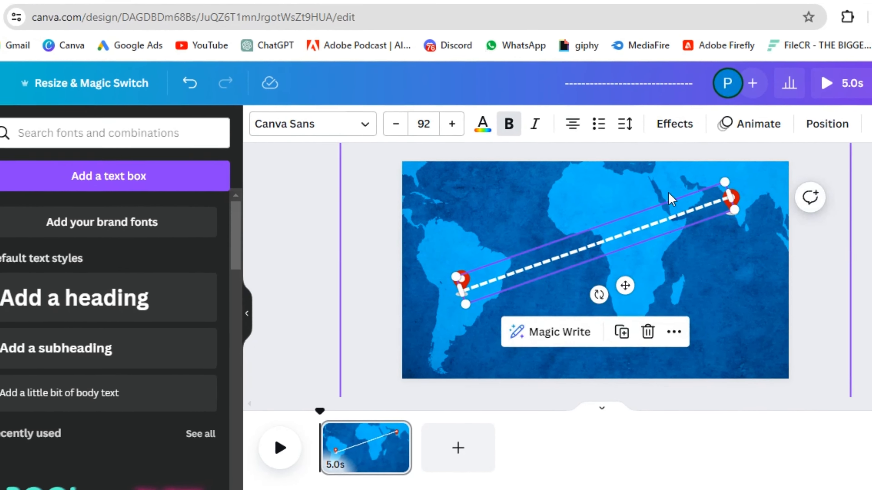
click(369, 276)
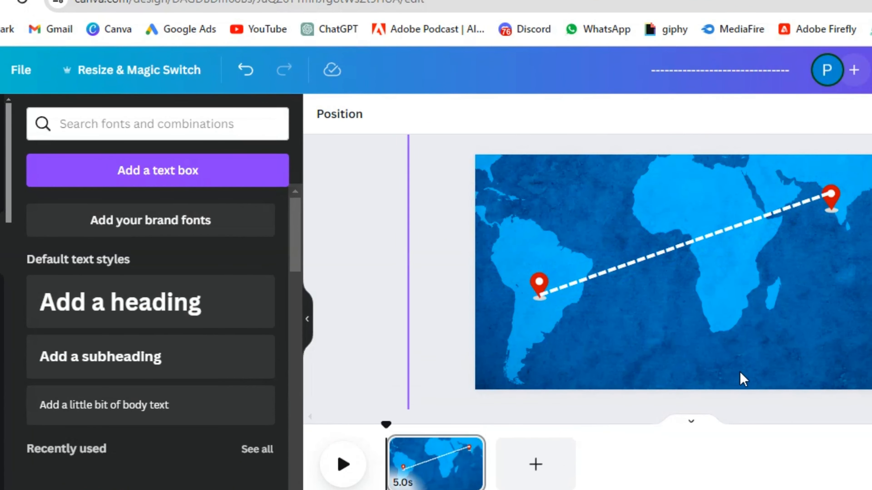
Step: Apply the Curve shape effect to the dashed line and set its curve to -34 so it bows downward
click(788, 218)
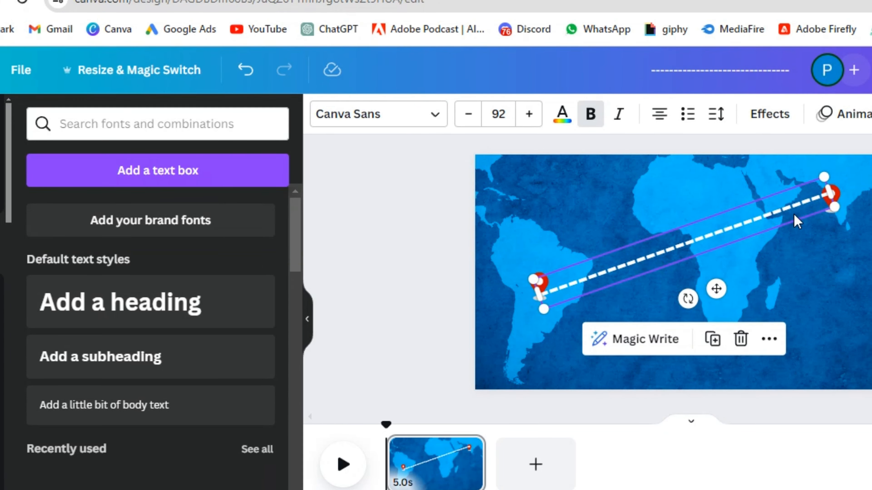
click(768, 118)
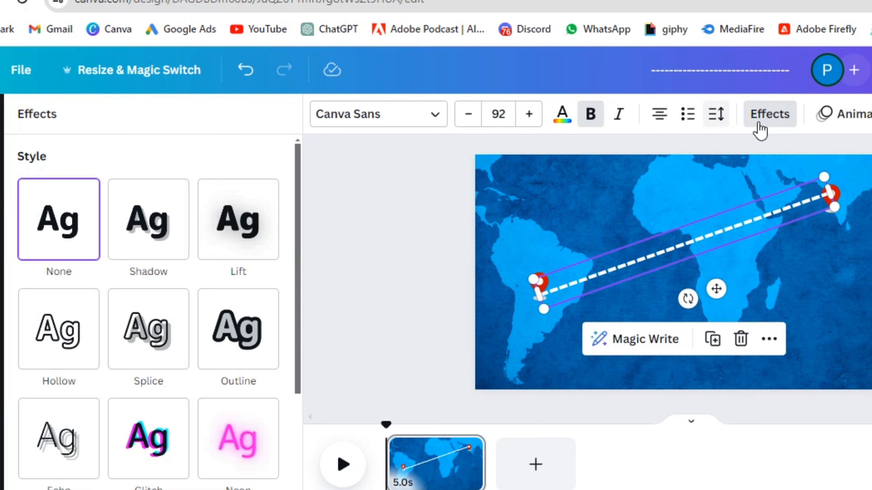
scroll(288, 245, down, 5)
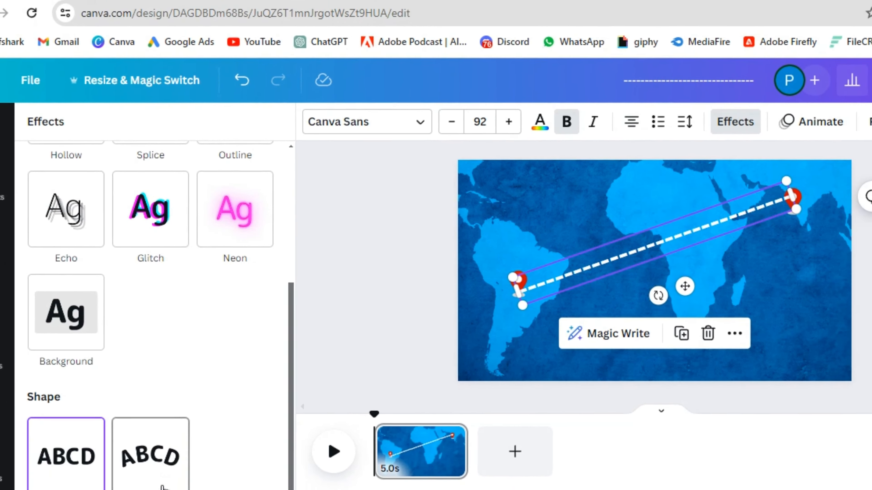
click(168, 458)
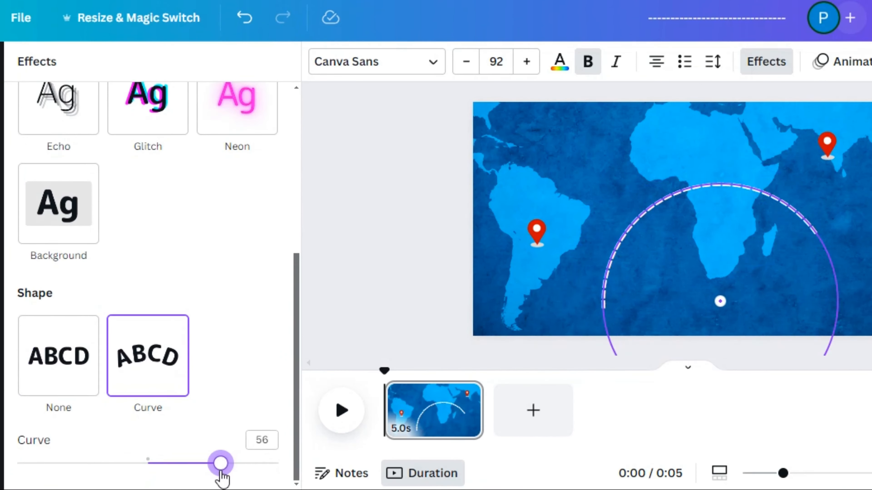
drag(213, 463, 126, 464)
drag(714, 188, 724, 209)
drag(128, 463, 102, 463)
Step: Move the curved dashed line below the two pins and shrink it to a font size of 77.2
click(547, 245)
click(614, 232)
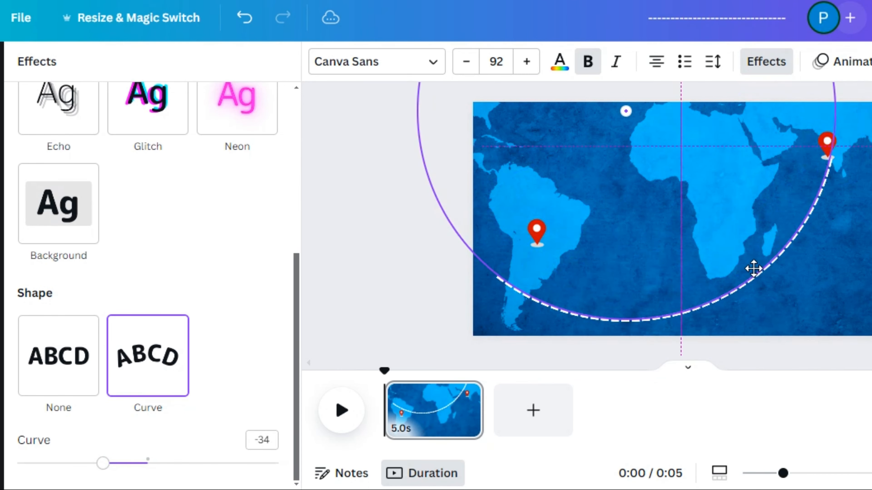
click(754, 268)
drag(501, 270, 566, 278)
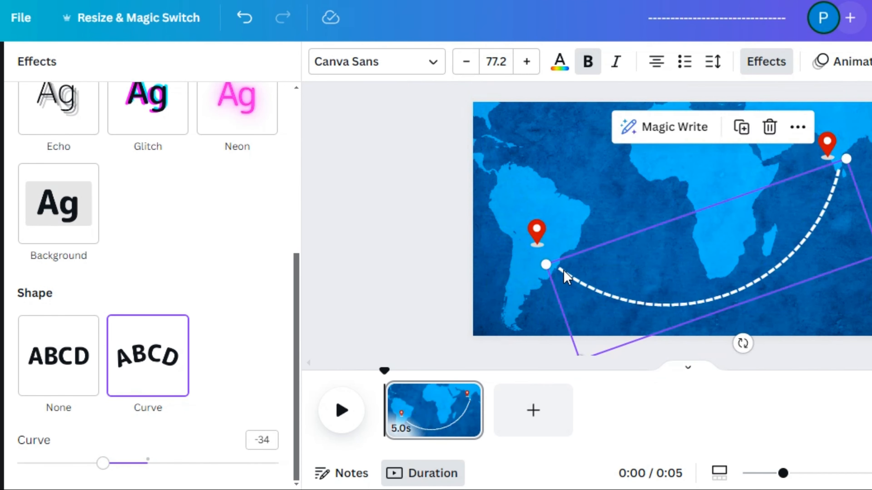
Step: Lengthen the arc with more dashes, scale it down to a font size of 73.4 and shift it towards the pins
click(563, 272)
text(------)
drag(103, 464, 103, 463)
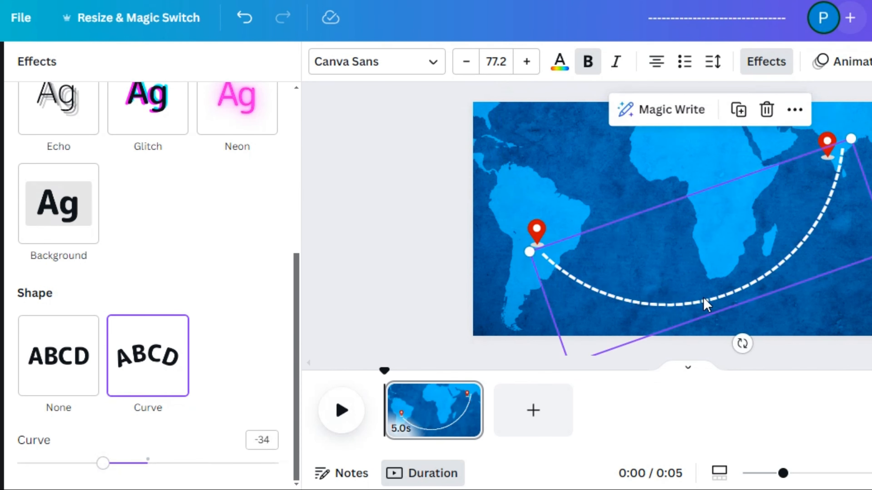
drag(703, 299, 692, 306)
drag(518, 258, 539, 243)
drag(780, 257, 772, 253)
Step: Add further dashes to the arc, scale it to a font size of 72.2 and align its ends with both pins
click(655, 297)
text(------)
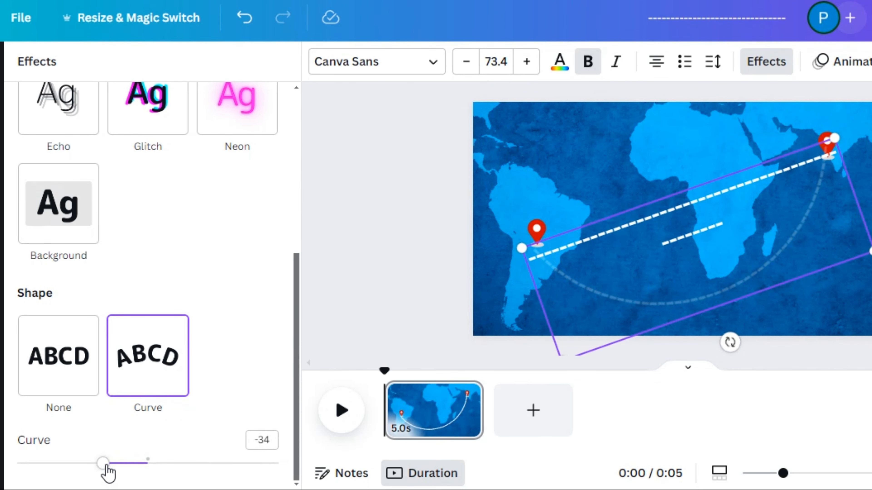
click(104, 464)
drag(637, 294, 636, 300)
mouse_move(520, 254)
mouse_down()
mouse_move(539, 248)
mouse_move(531, 251)
mouse_up()
click(532, 246)
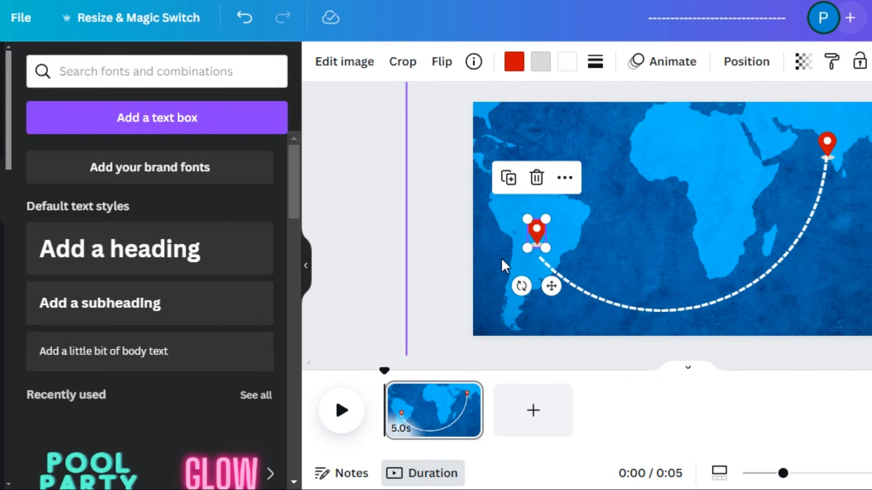
drag(716, 313, 715, 302)
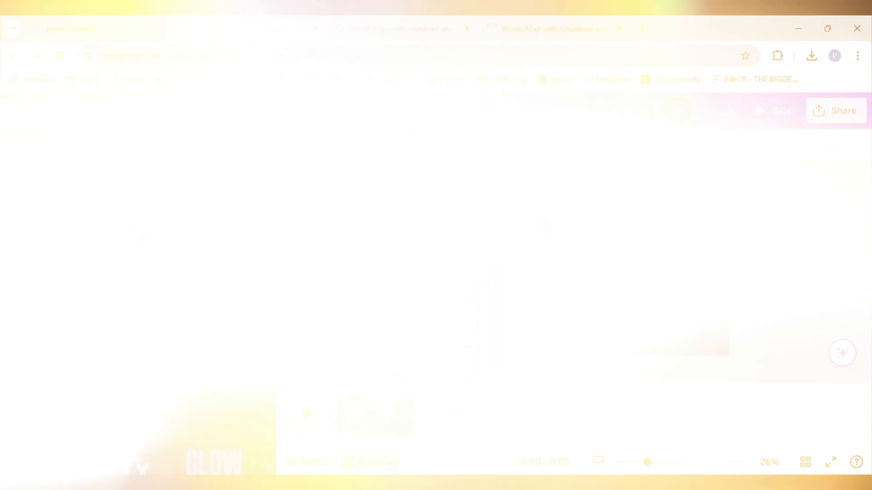
Step: Animate the dashed arc with a Wipe on enter, slowing its speed and setting the direction to the left arrow
click(574, 295)
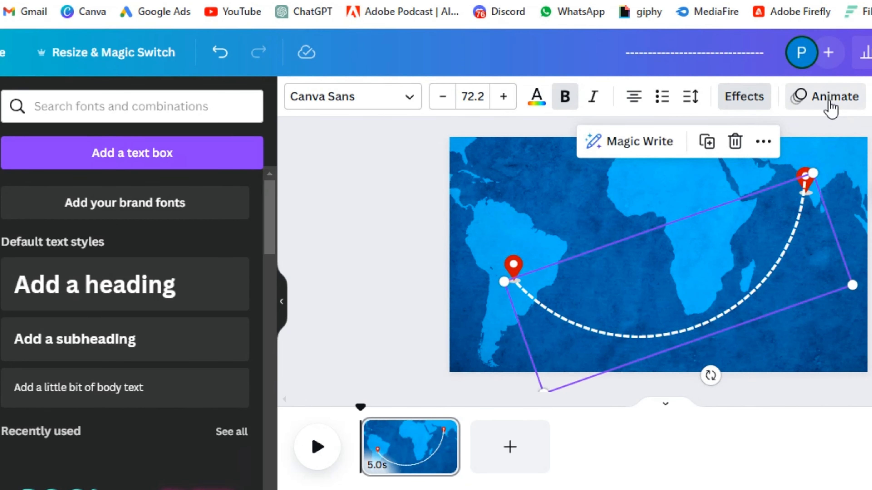
click(830, 110)
click(134, 440)
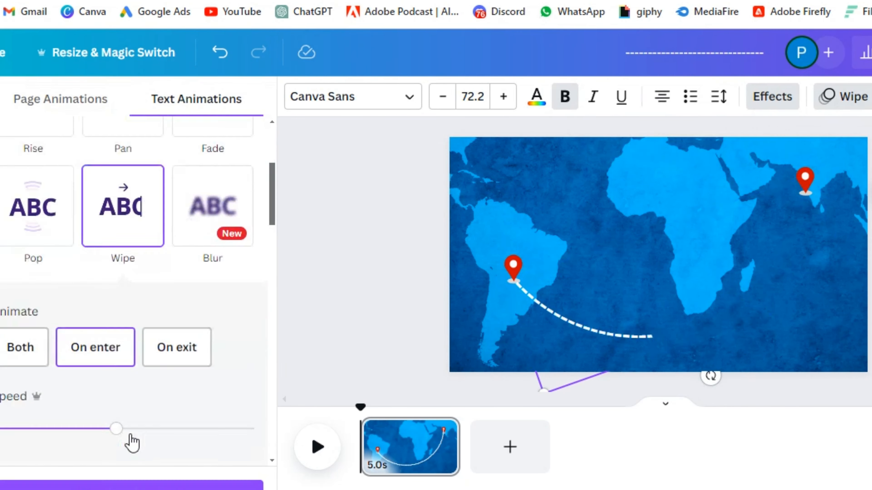
drag(119, 352, 24, 358)
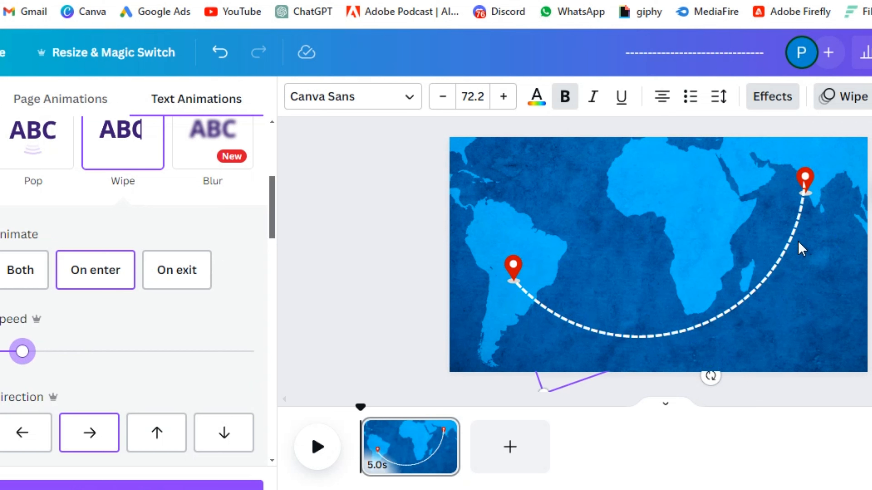
click(15, 441)
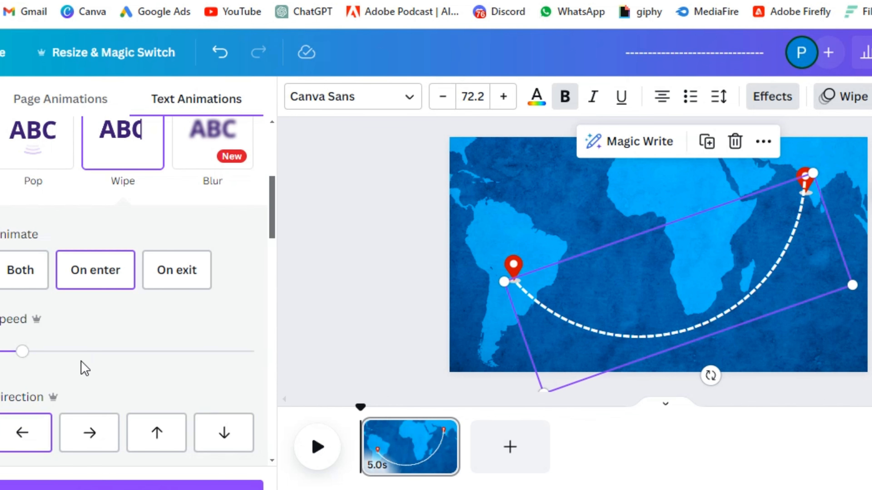
click(387, 296)
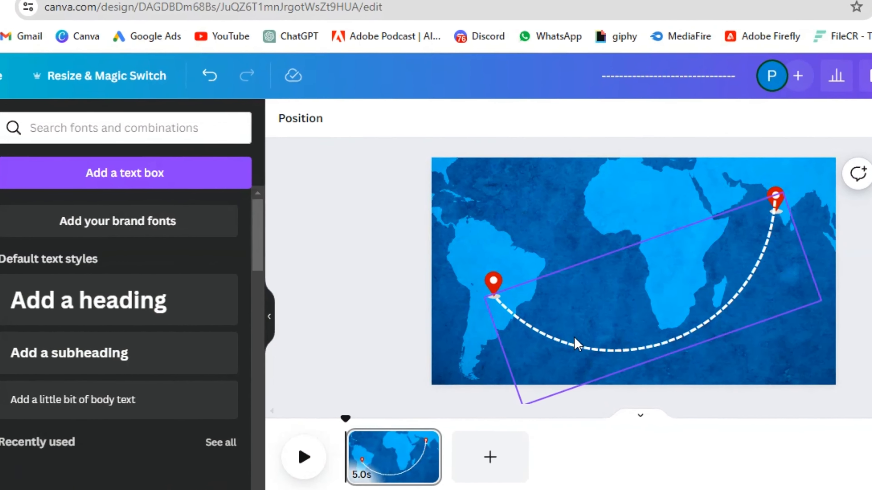
Step: Reorder the layers so the curved dashed arc sits beneath both location pins and above the map
click(679, 342)
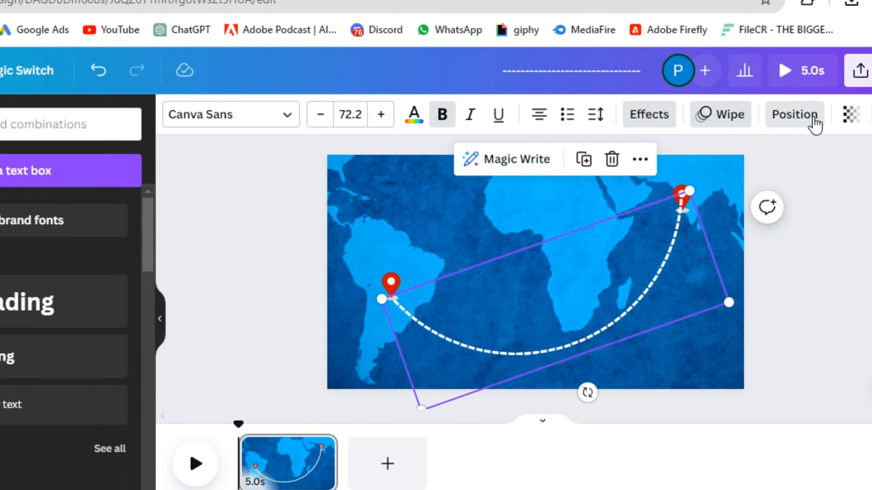
click(871, 120)
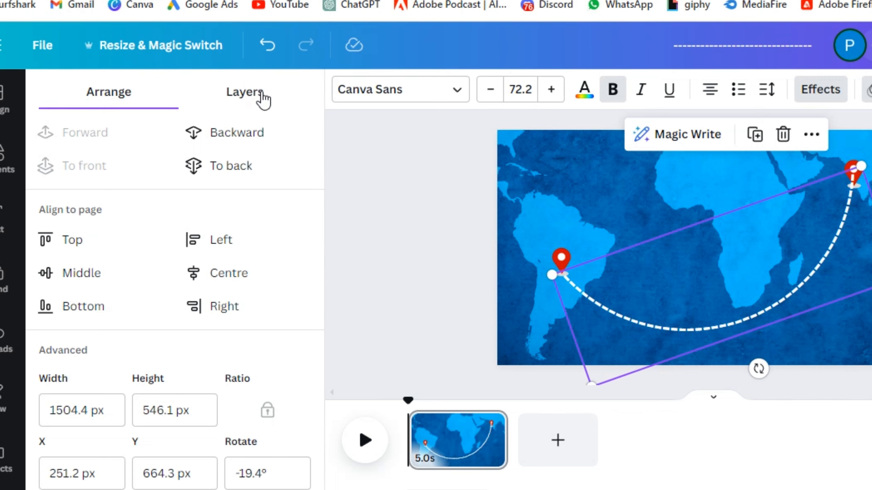
click(263, 98)
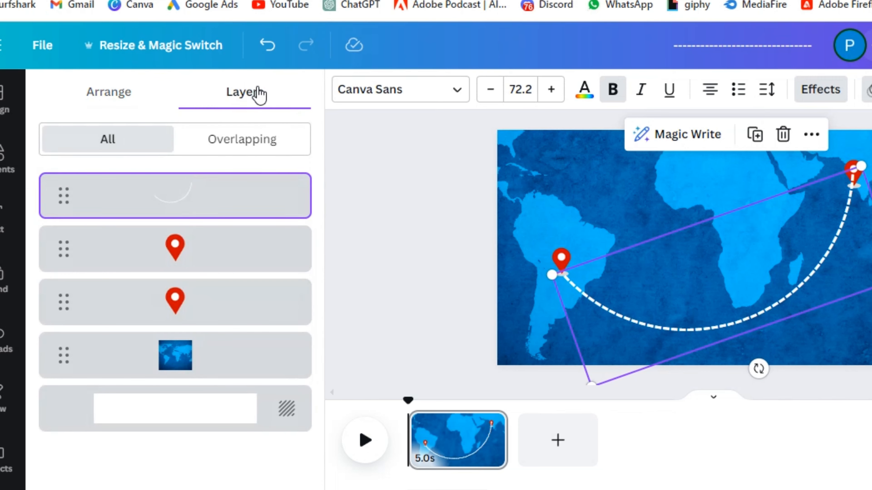
drag(183, 201, 198, 319)
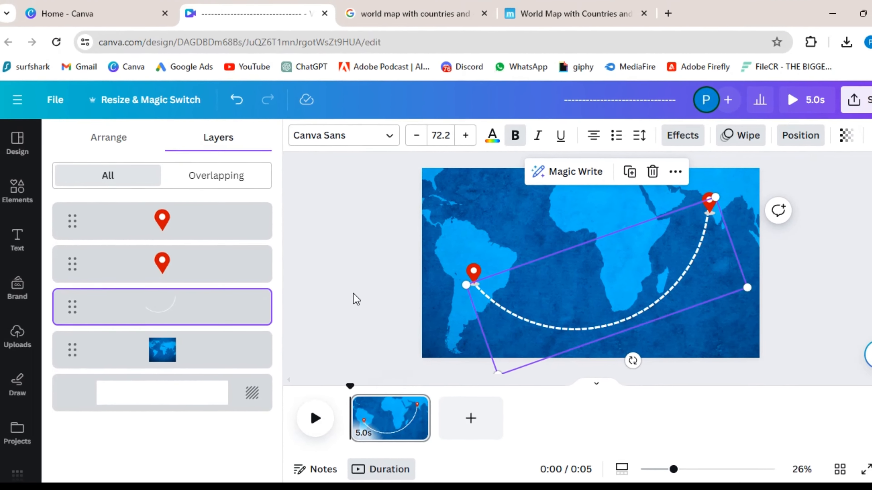
click(406, 293)
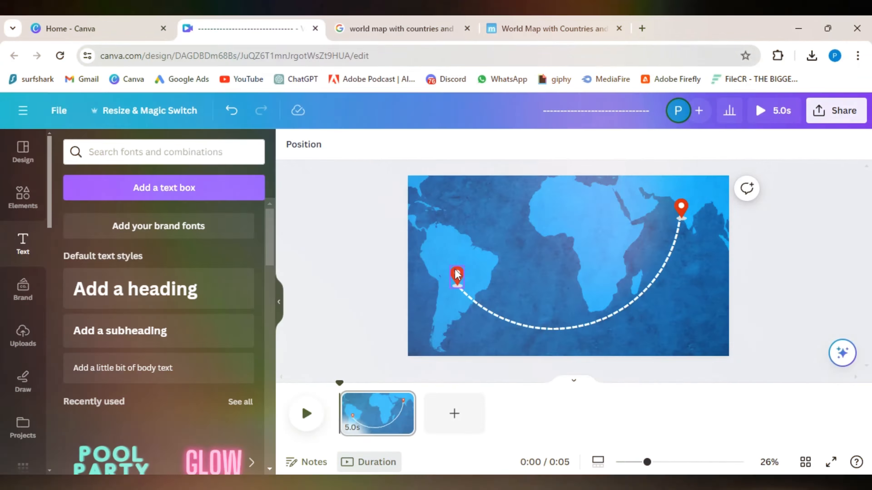
Step: Animate both location pins with a Pop on enter and slow down the animation speed of each
click(458, 281)
click(677, 92)
click(82, 426)
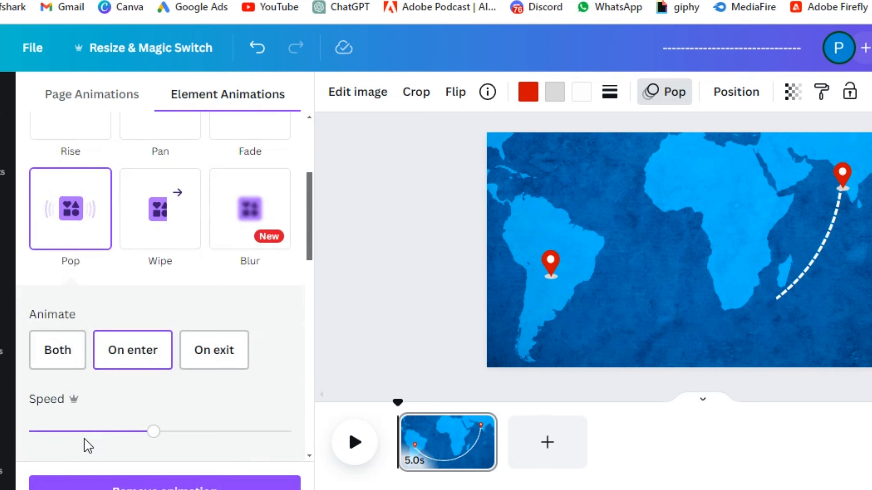
drag(154, 432, 70, 432)
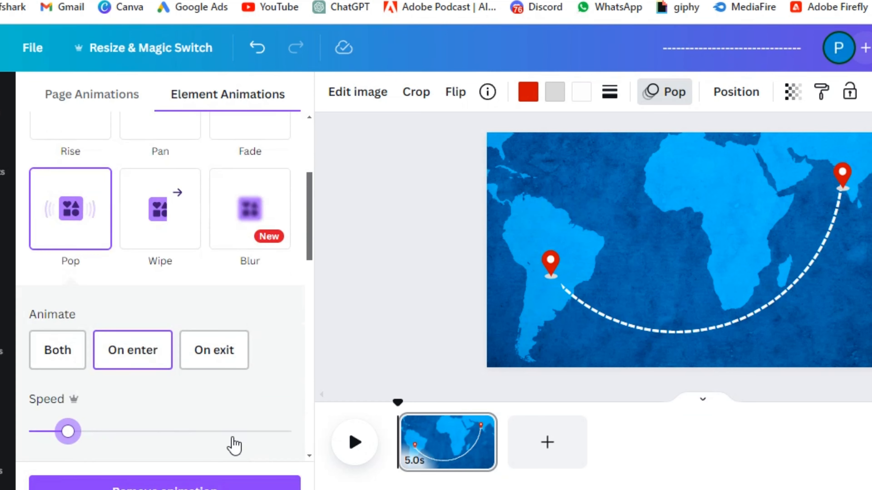
click(842, 178)
click(70, 208)
drag(150, 432, 65, 432)
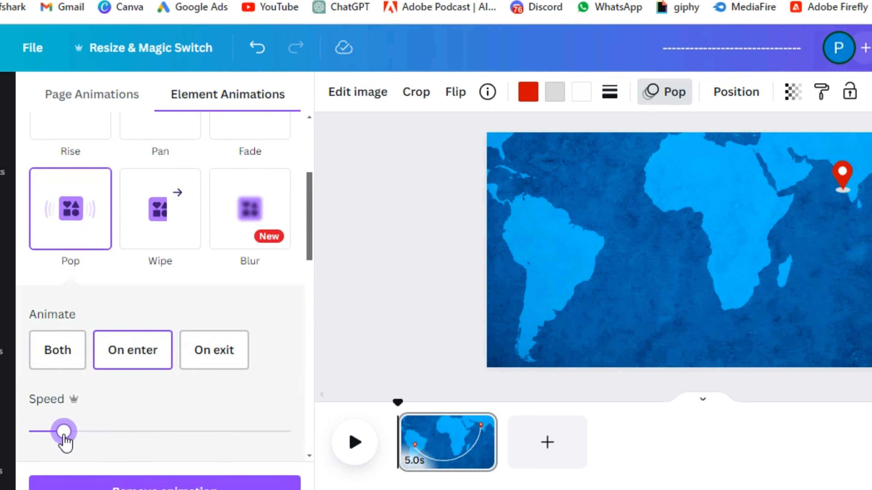
click(386, 302)
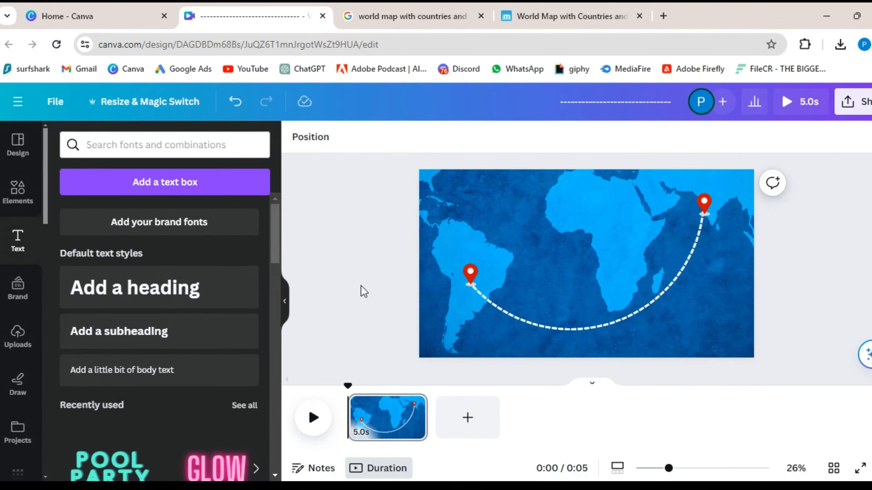
Step: Preview the animation, show the element timing of the India pin and trim its start slightly past the page's beginning
click(355, 442)
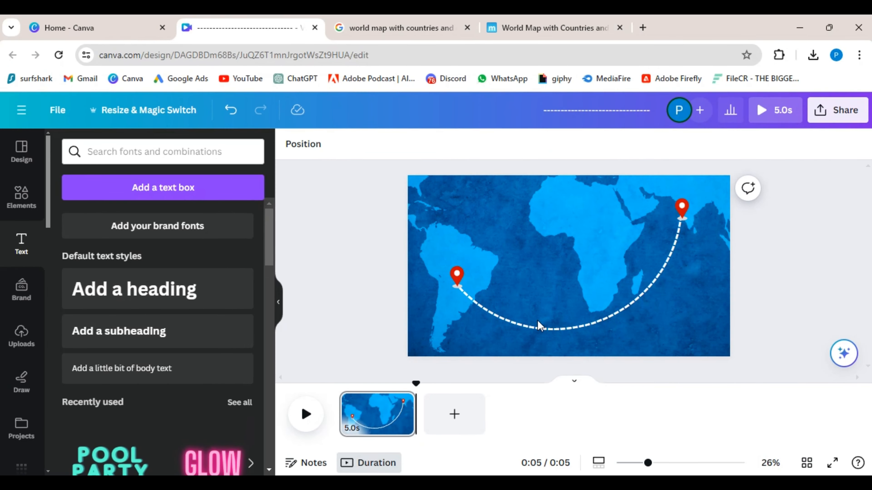
click(681, 215)
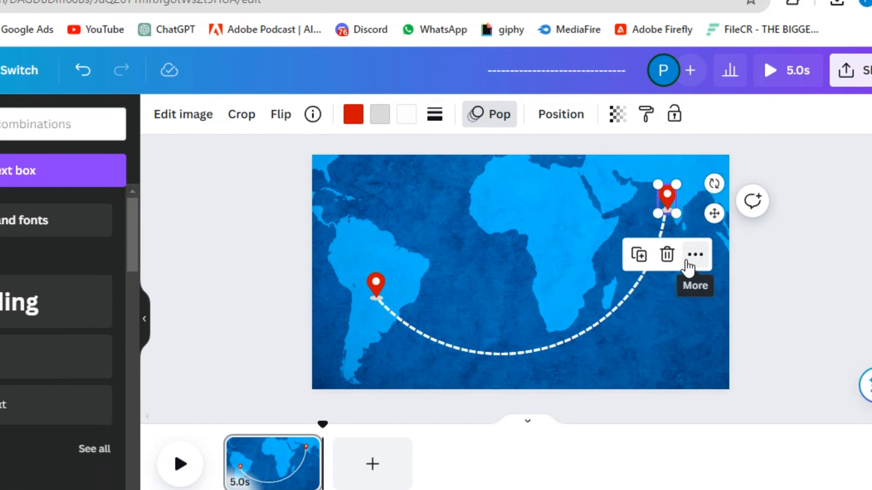
click(703, 253)
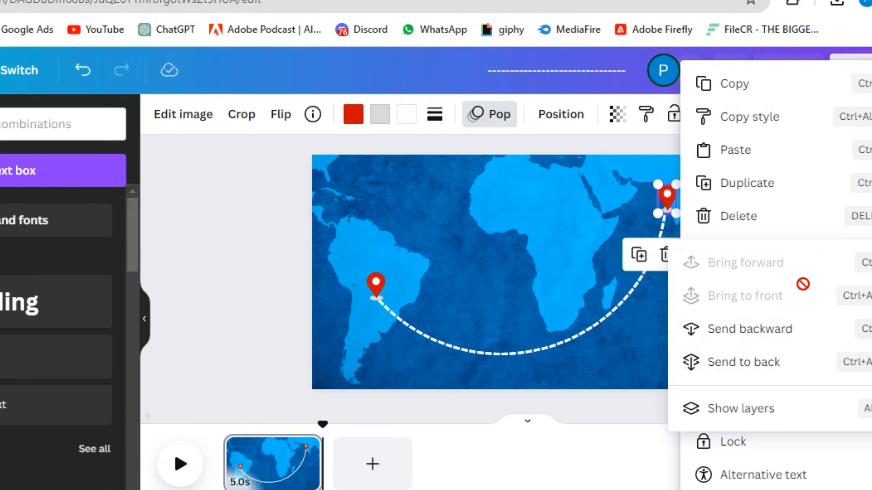
click(745, 342)
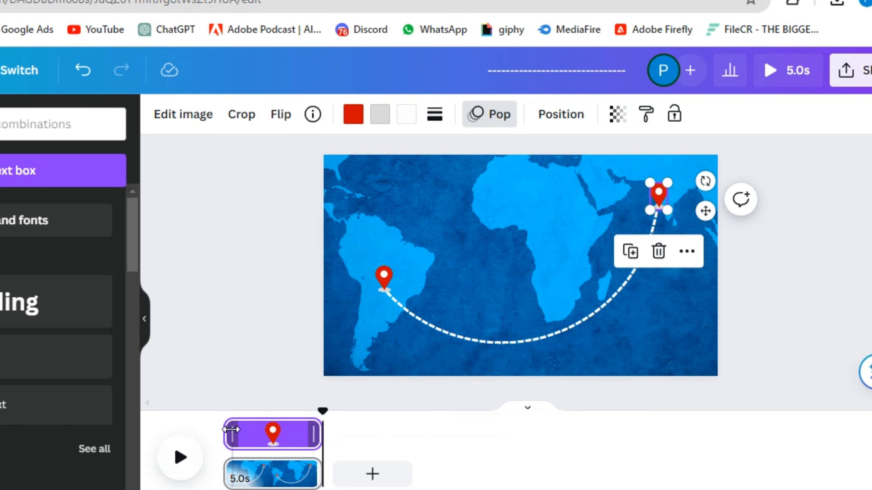
drag(225, 427, 236, 426)
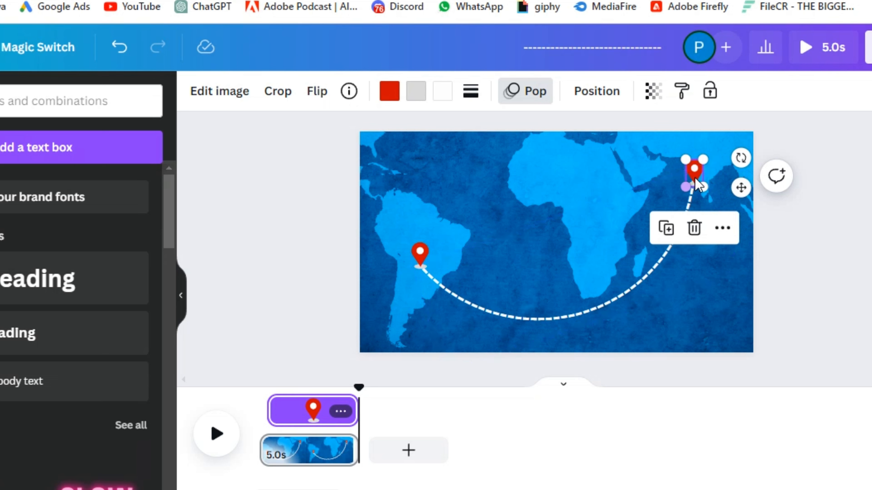
Step: Trim the dashed arc to start slightly late and the South America pin to start near the page's end, previewing the video full screen
click(682, 237)
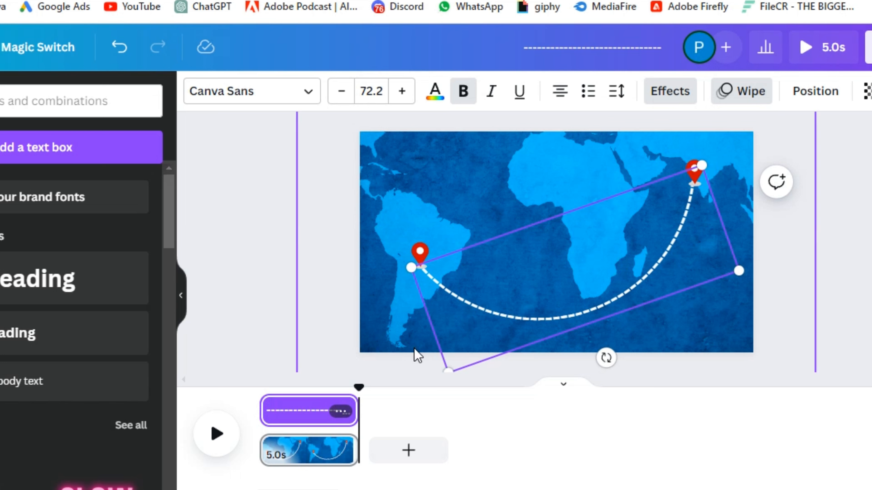
drag(270, 414, 285, 410)
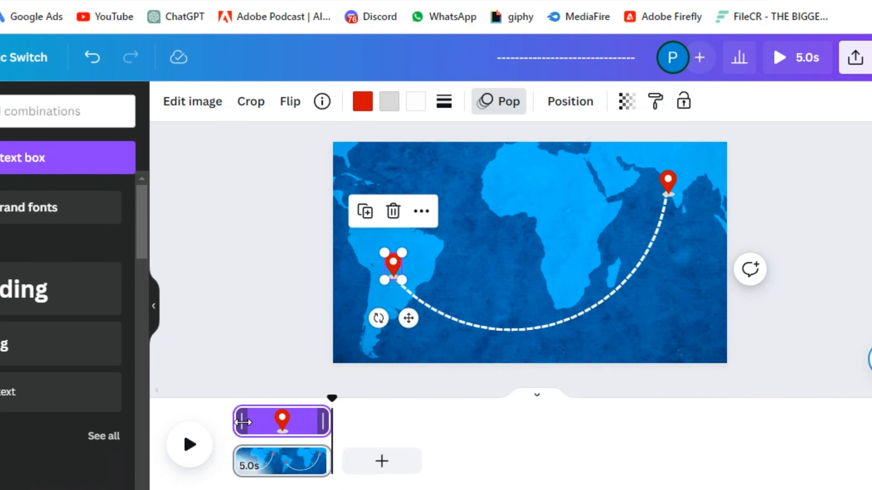
drag(243, 422, 307, 399)
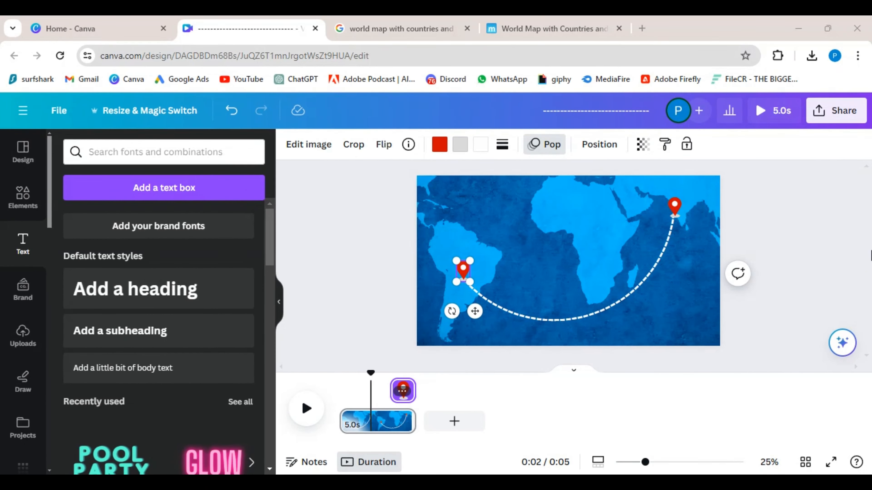
click(778, 111)
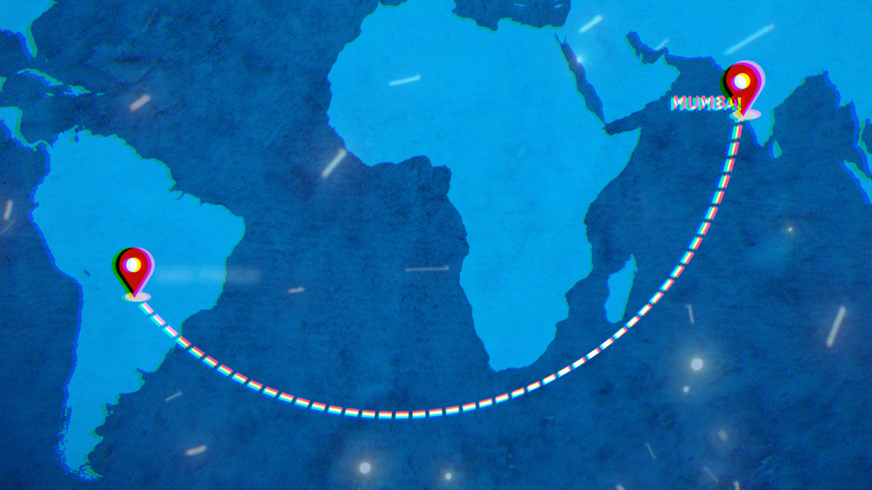
key(Escape)
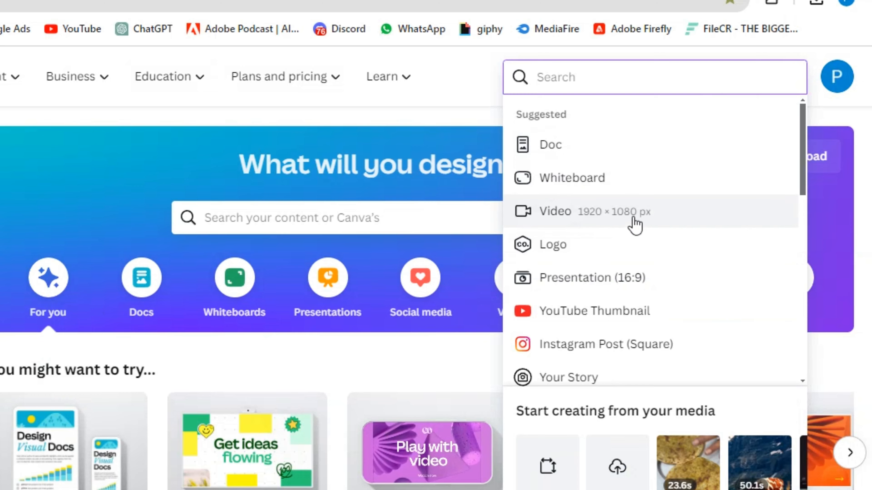
Step: Create a new 1920 × 1080 px video design and search the element photos for "world map with countries"
click(634, 226)
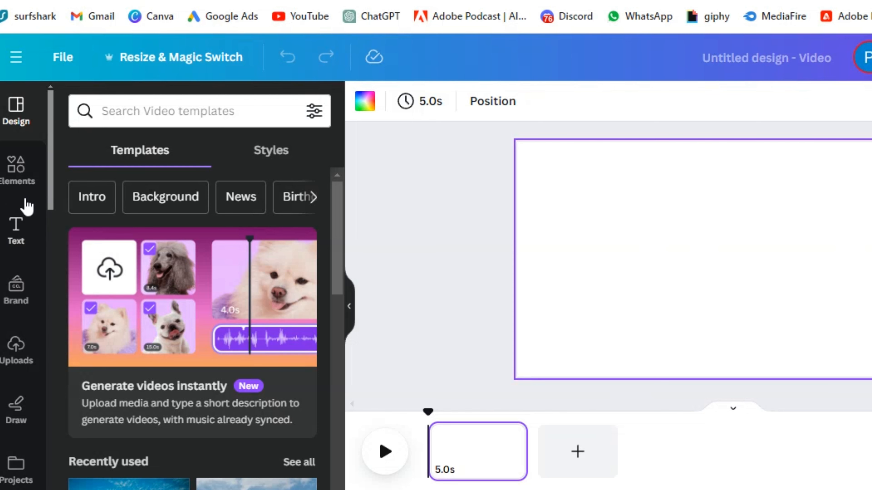
click(16, 170)
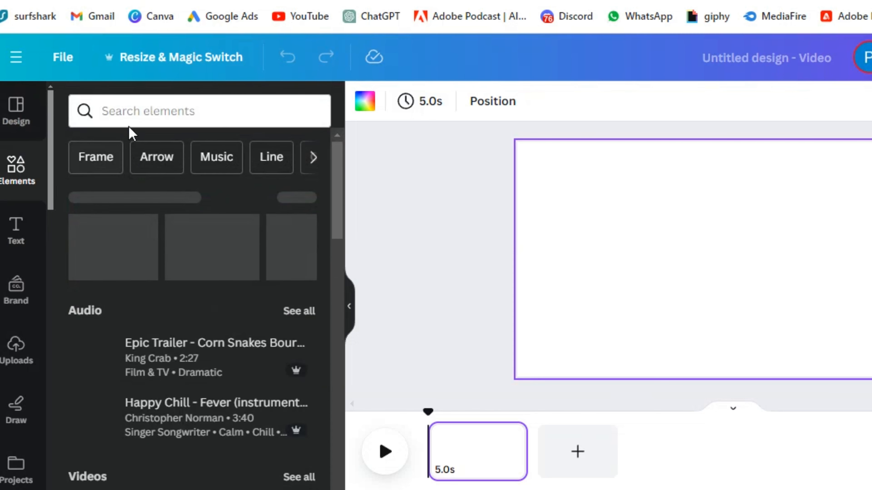
click(144, 109)
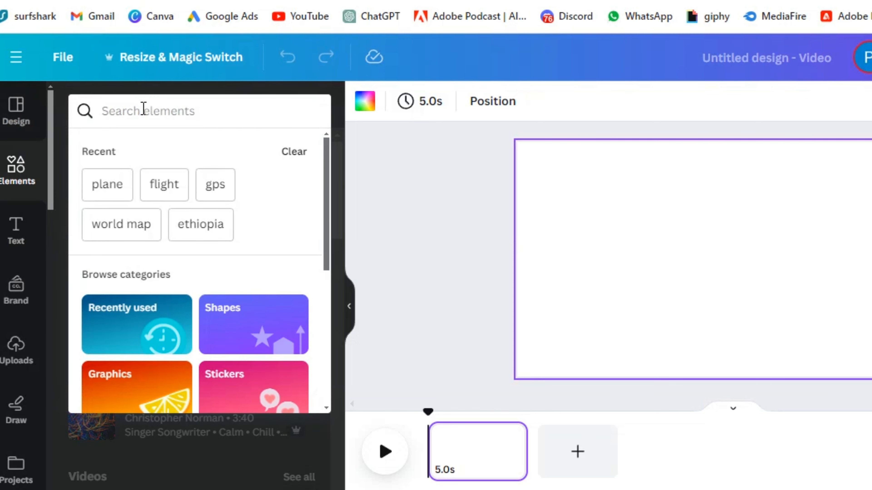
text(world m)
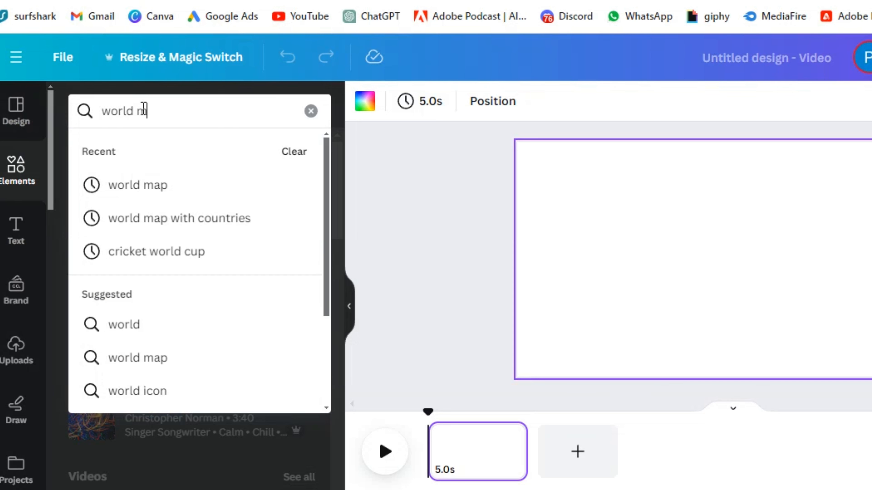
text(a)
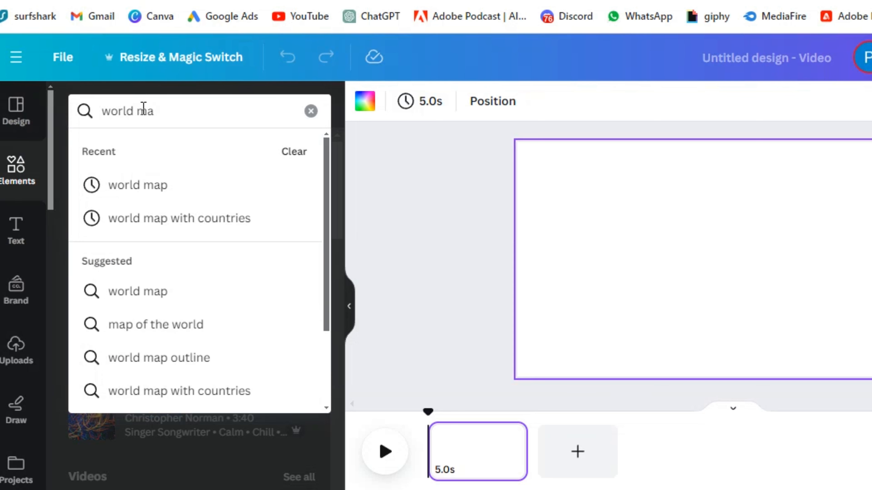
click(191, 230)
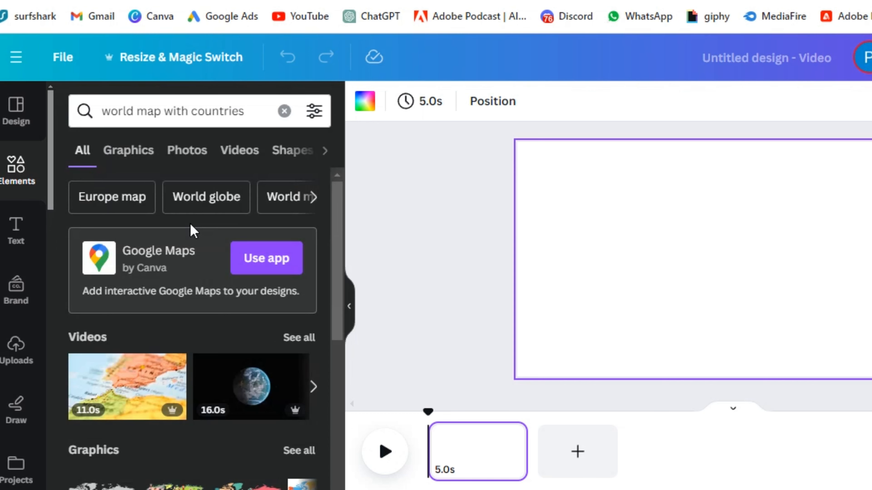
click(187, 156)
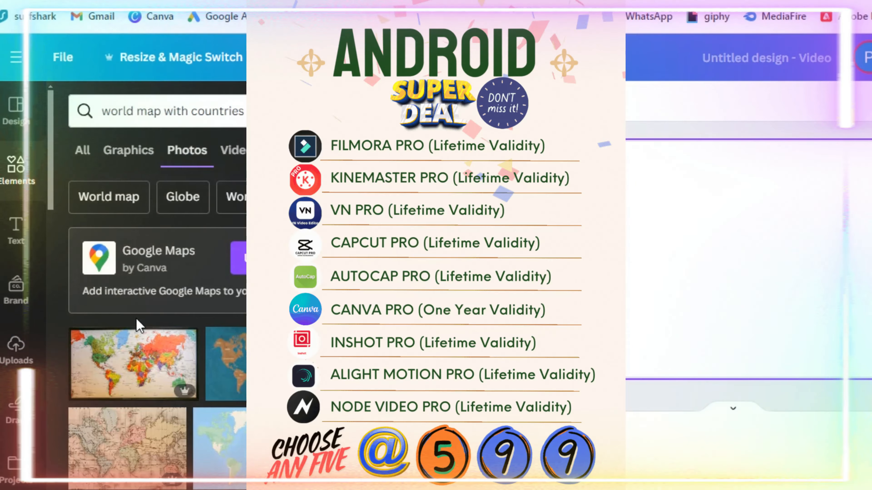
Step: Browse the map photos and place the teal world map with brown labelled countries so it fills the page
scroll(141, 326, down, 5)
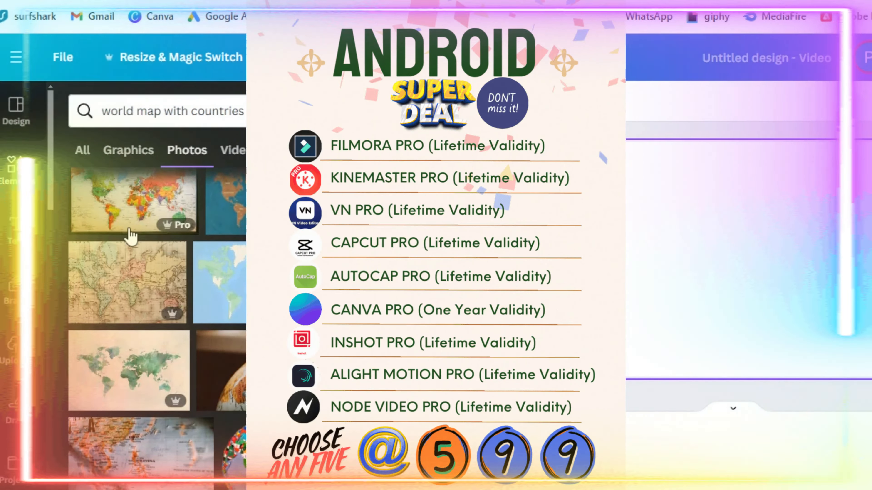
scroll(115, 446, down, 5)
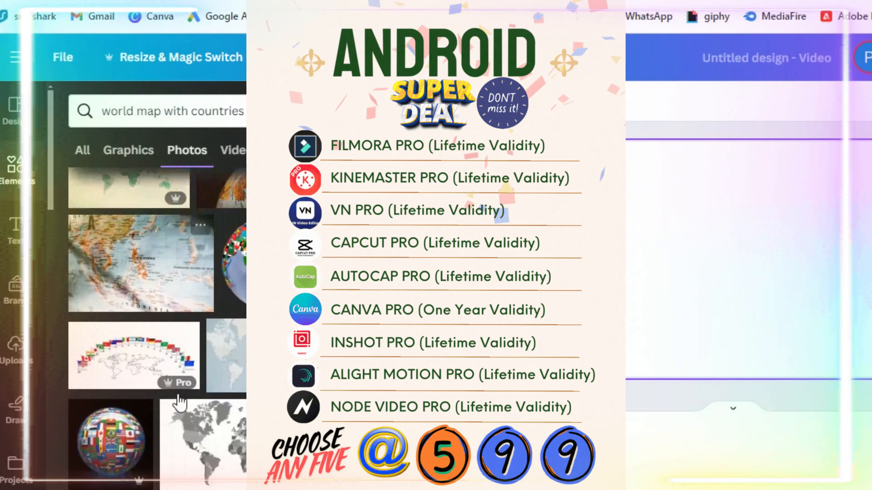
scroll(202, 404, down, 5)
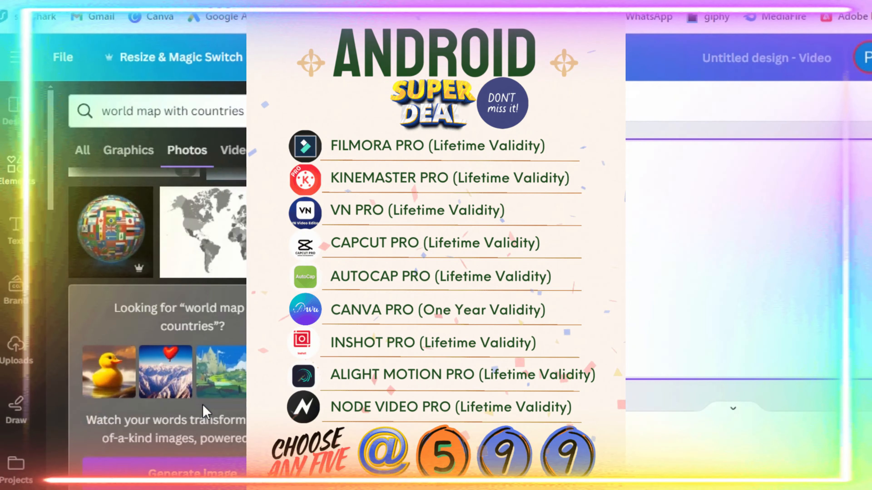
scroll(186, 396, down, 5)
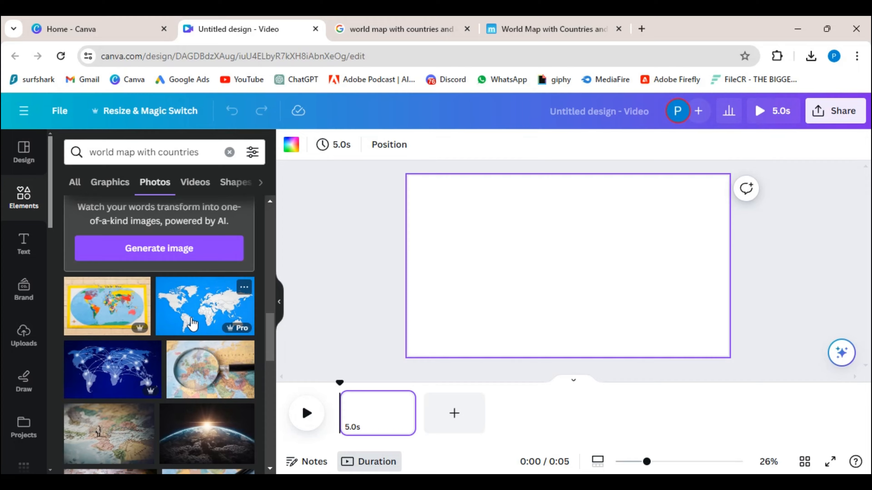
scroll(192, 323, up, 5)
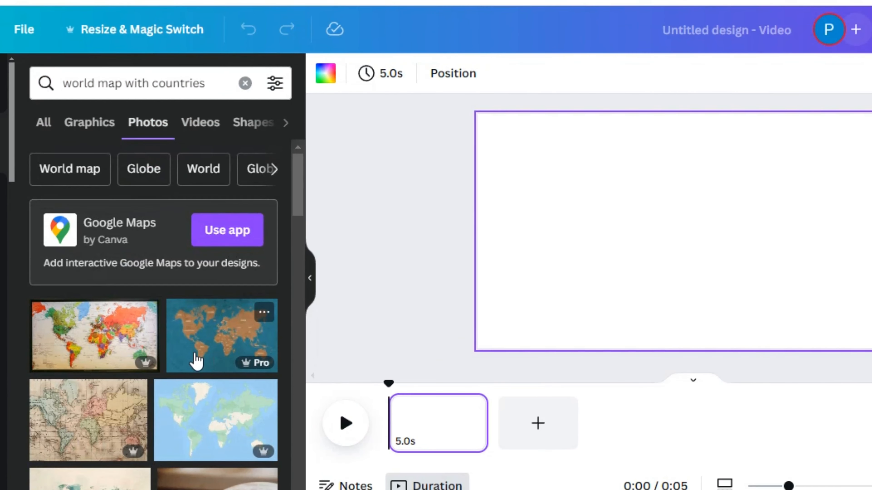
drag(196, 361, 535, 175)
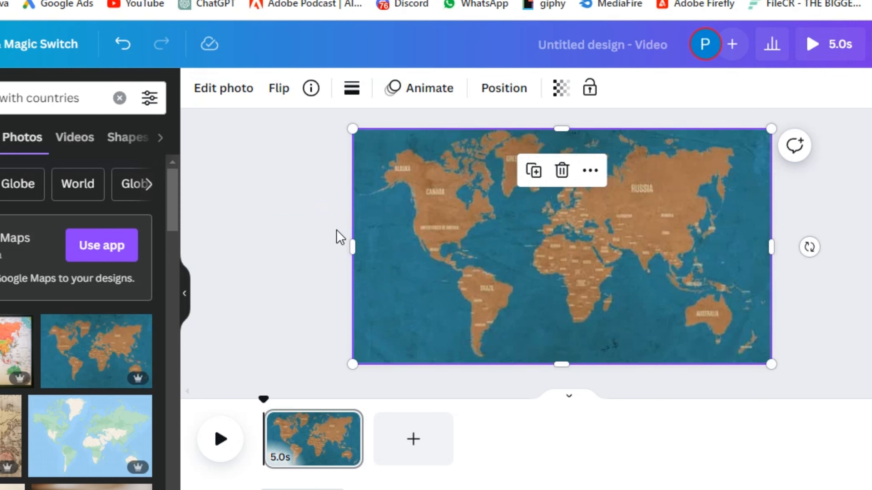
Step: Duplicate the world map page and clear the elements search term
click(340, 237)
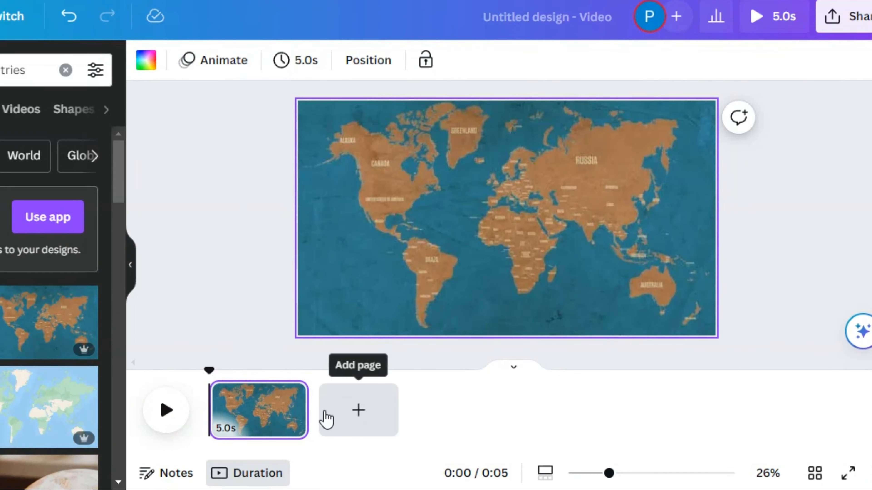
right_click(302, 415)
click(384, 209)
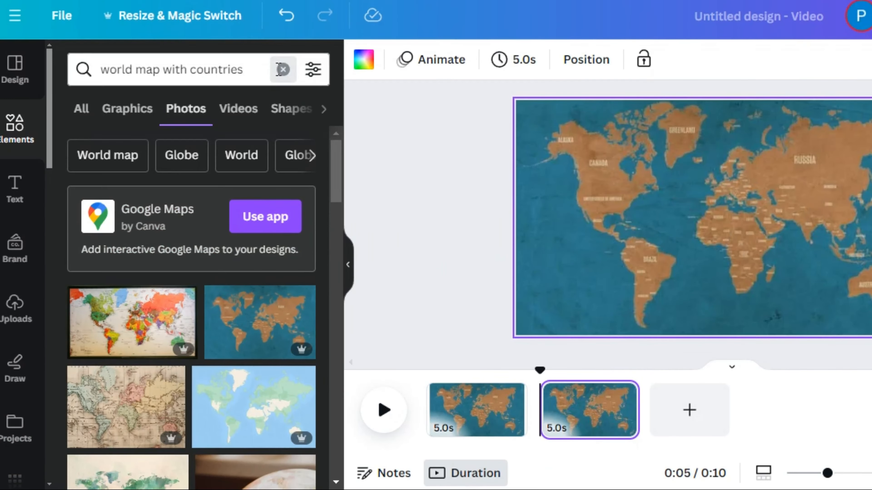
click(65, 70)
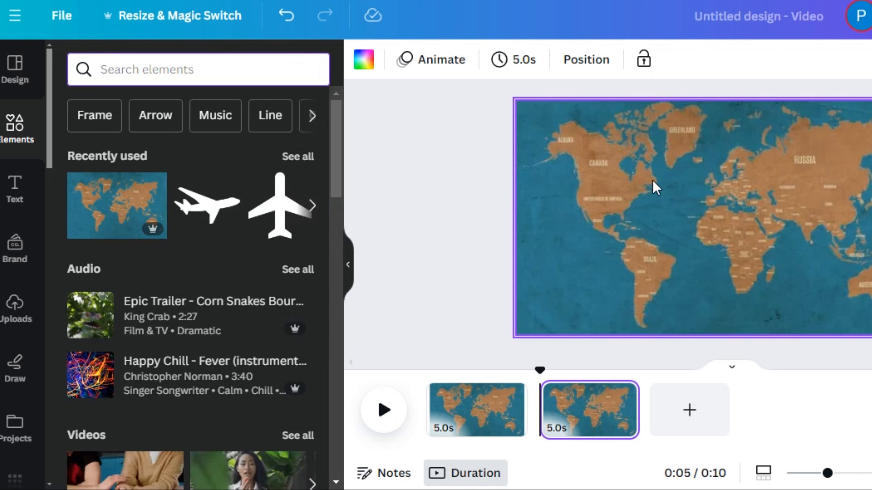
Step: Search the elements for "ethiopia" and narrow the results to graphics
text(eth)
click(135, 151)
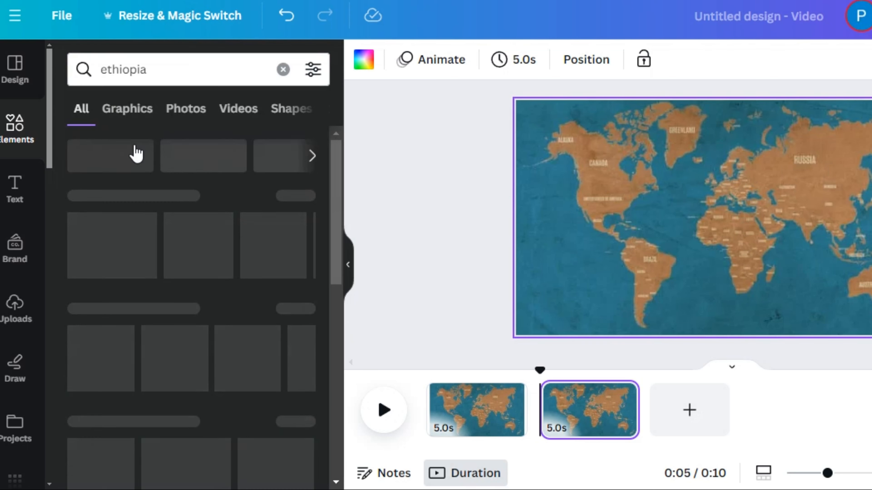
click(122, 113)
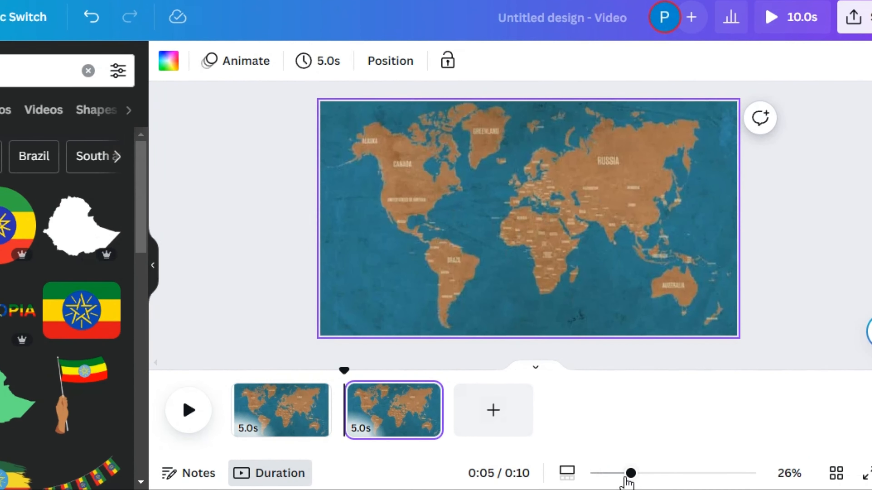
Step: Enlarge the world map photo on the second page well beyond the page edges and reposition it so Africa fills the frame
click(605, 293)
drag(636, 476, 610, 477)
drag(652, 287, 808, 376)
drag(575, 219, 498, 175)
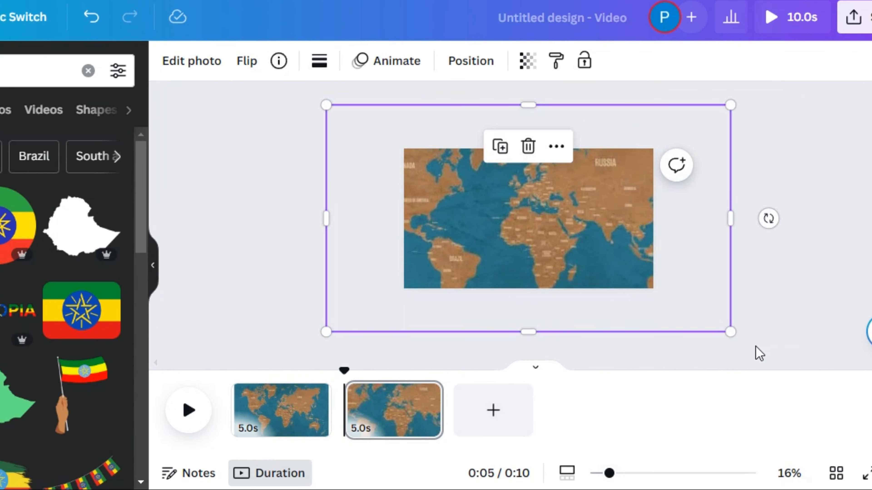
drag(729, 331, 871, 425)
drag(533, 217, 436, 121)
drag(799, 330, 871, 431)
drag(591, 248, 487, 162)
drag(869, 348, 871, 409)
drag(582, 240, 542, 234)
Step: Enlarge the second page's map further and shift it to frame northern Africa and the Arabian Peninsula, with Ethiopia in view
scroll(725, 242, down, 3)
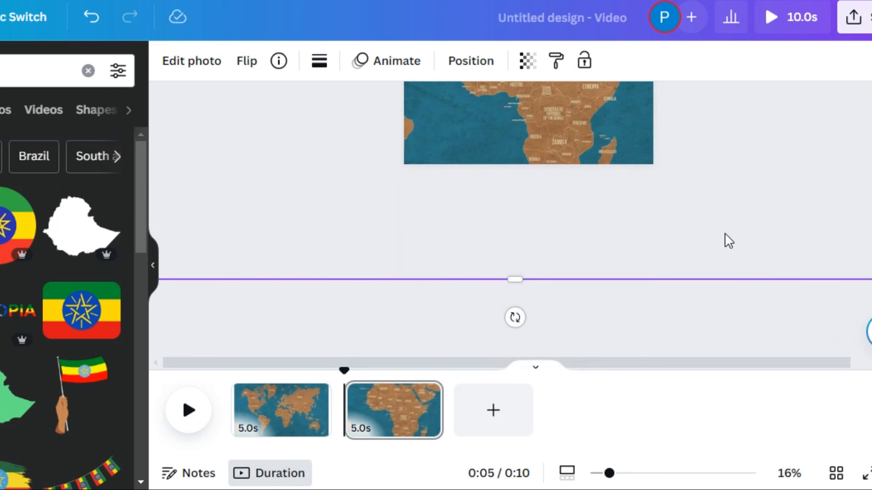
drag(513, 279, 515, 377)
scroll(697, 216, up, 3)
drag(573, 243, 530, 208)
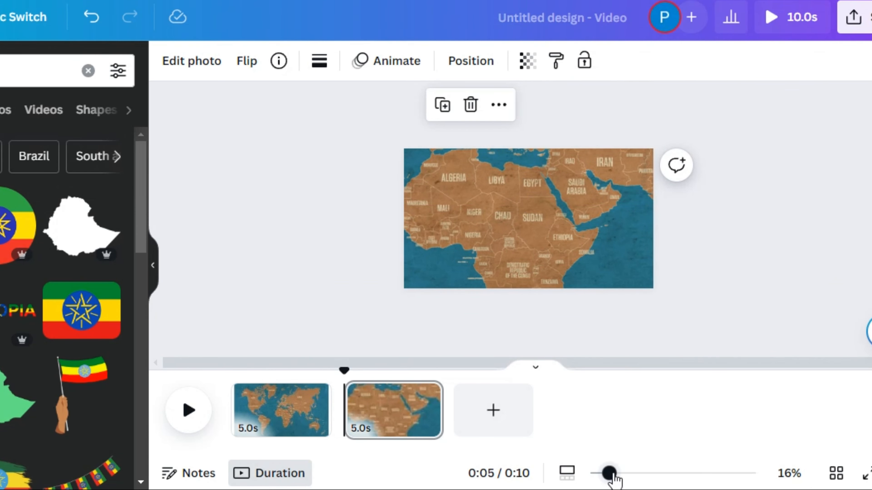
drag(611, 474, 634, 476)
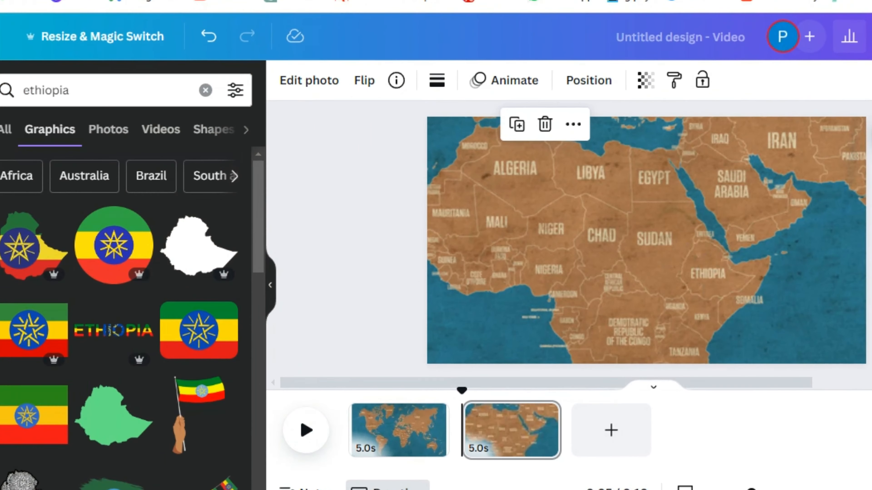
Step: Add the plain Ethiopia silhouette graphic to the second page, then scale and position it exactly over Ethiopia on the map
click(202, 246)
drag(665, 239, 678, 273)
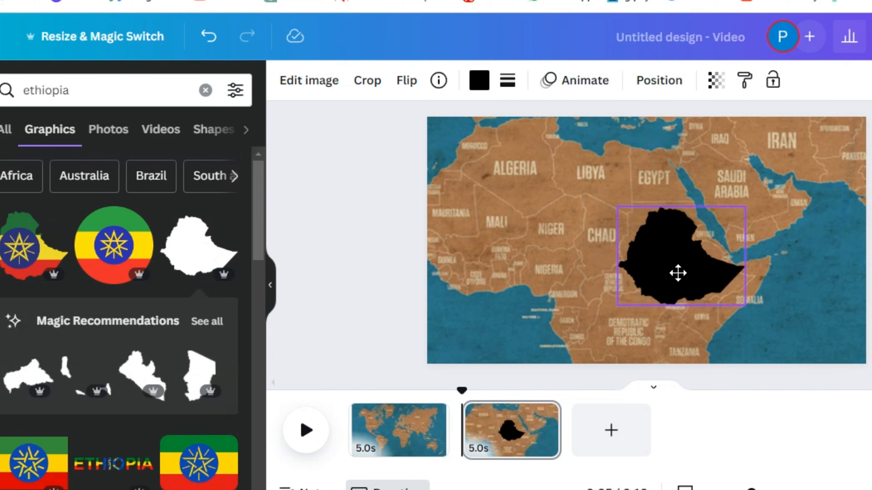
drag(624, 206, 657, 229)
mouse_move(691, 263)
mouse_down()
mouse_move(705, 269)
mouse_move(700, 259)
mouse_up()
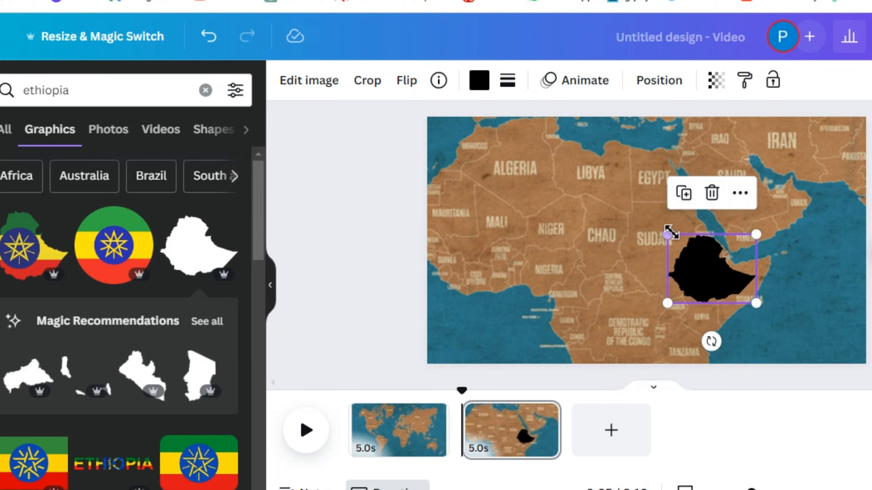
mouse_move(668, 235)
mouse_down()
mouse_move(691, 253)
mouse_move(674, 240)
mouse_up()
drag(715, 266, 715, 266)
drag(751, 489, 748, 489)
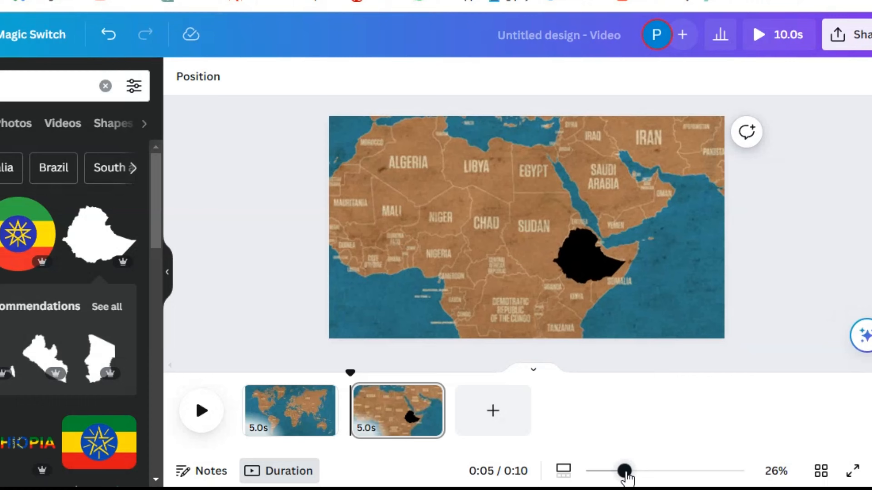
drag(626, 474, 644, 477)
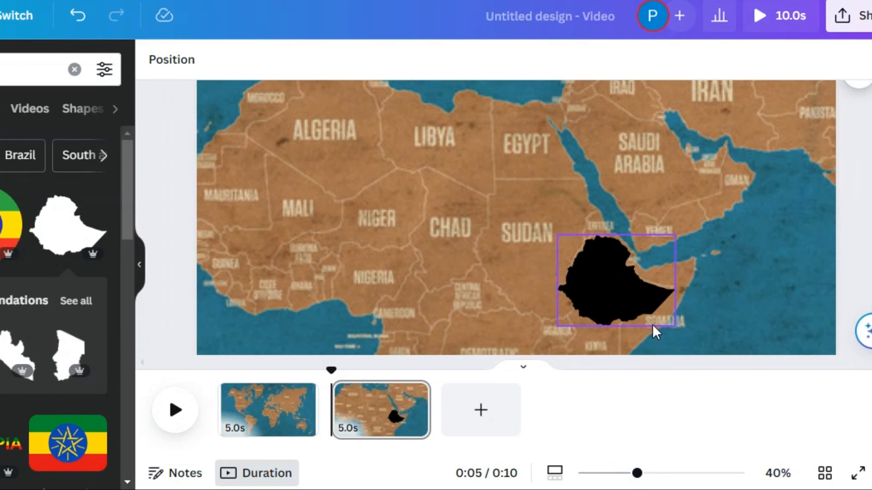
click(664, 323)
drag(675, 324, 673, 323)
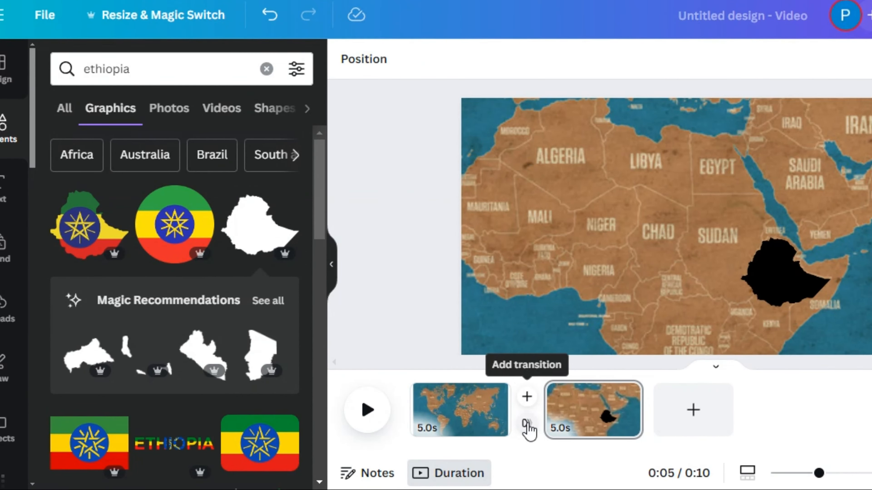
Step: Add a Match & Move transition between the first and second pages with a duration of 2.5 seconds
click(526, 428)
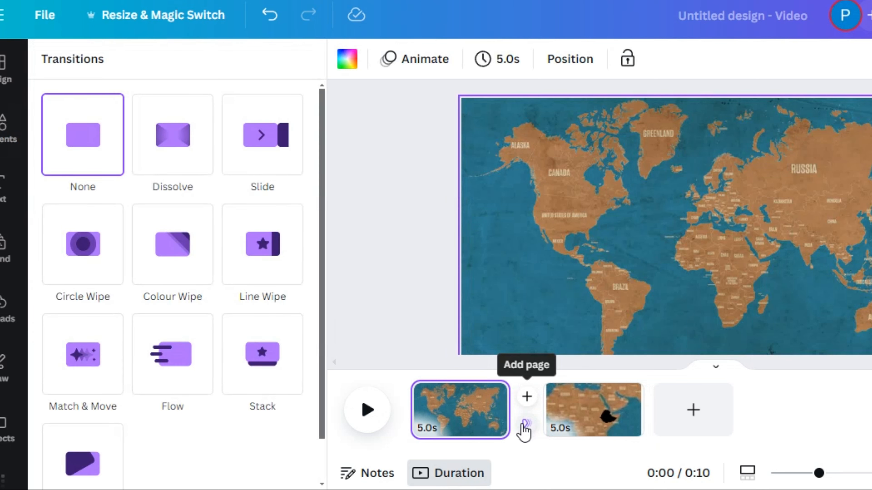
click(81, 359)
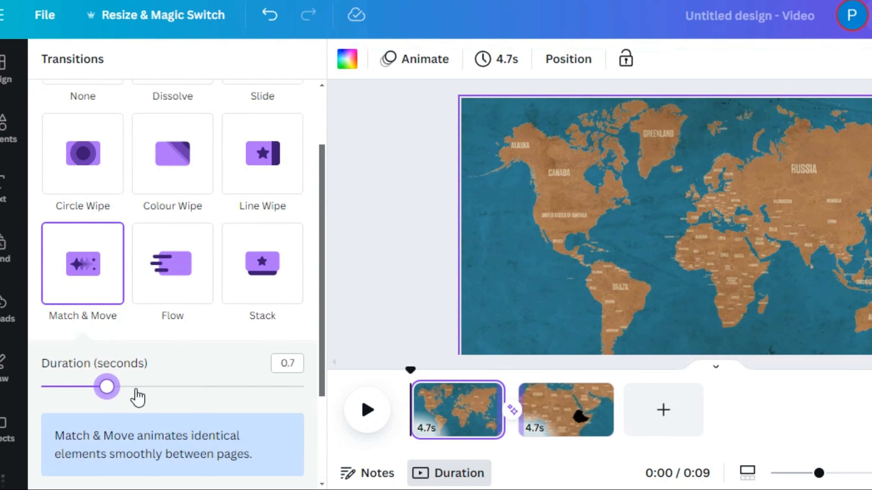
drag(137, 390, 304, 386)
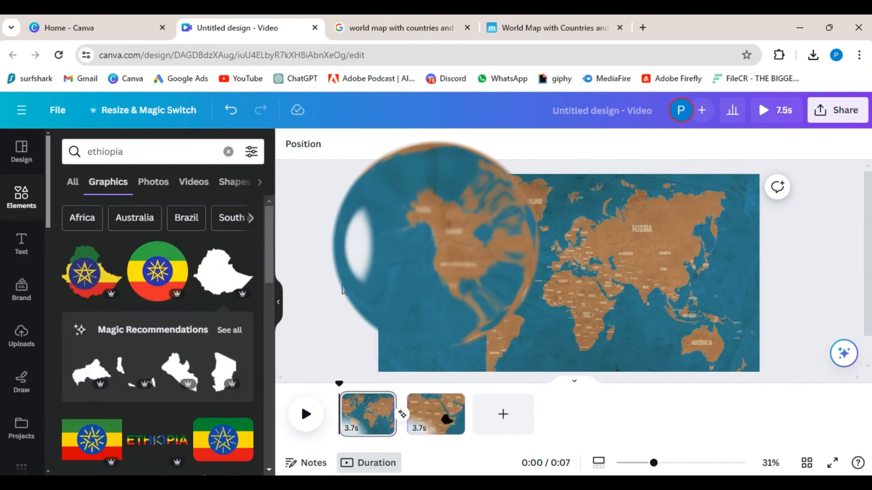
Step: Duplicate the second page and set the Ethiopia silhouette's transparency to 0 on the original second page
right_click(551, 418)
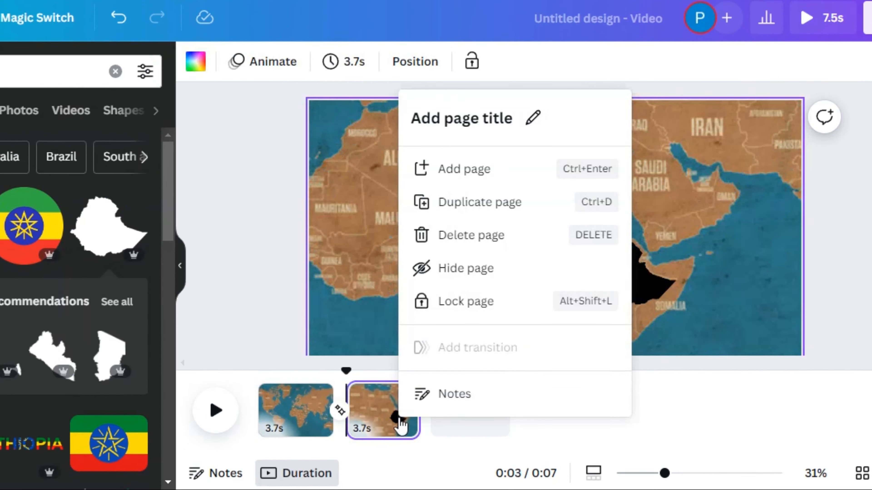
click(478, 206)
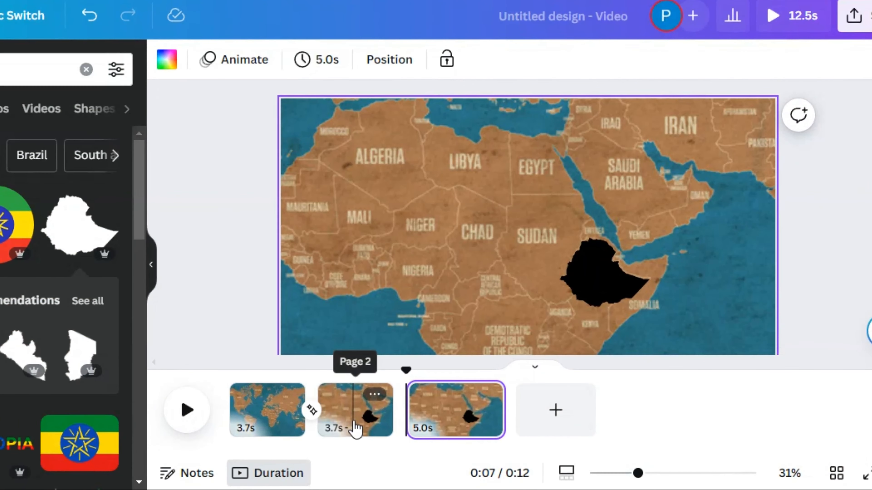
click(395, 423)
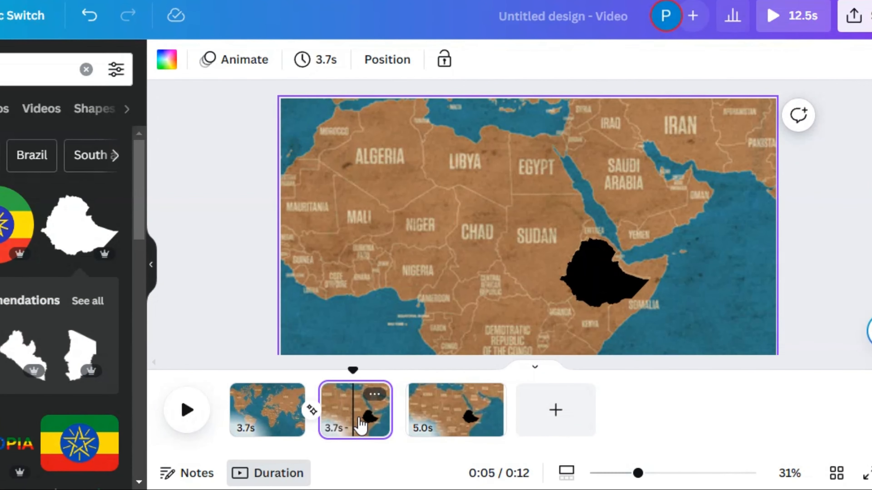
click(588, 286)
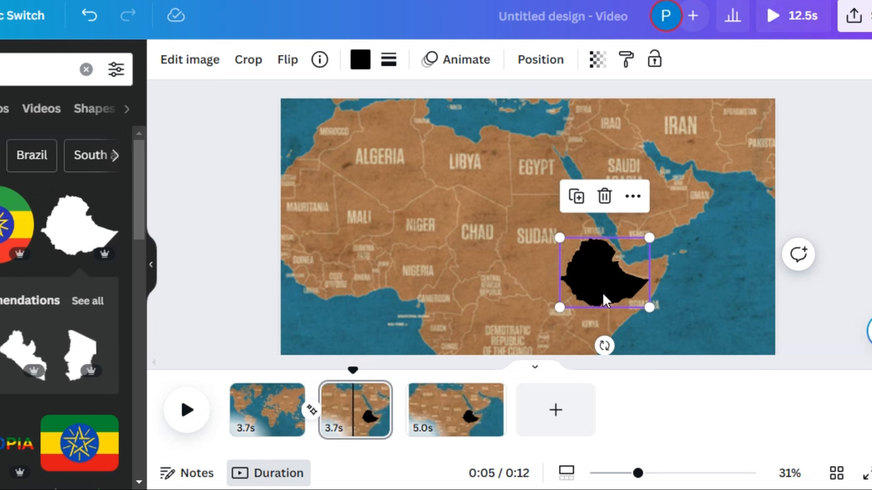
click(597, 59)
drag(597, 126, 412, 142)
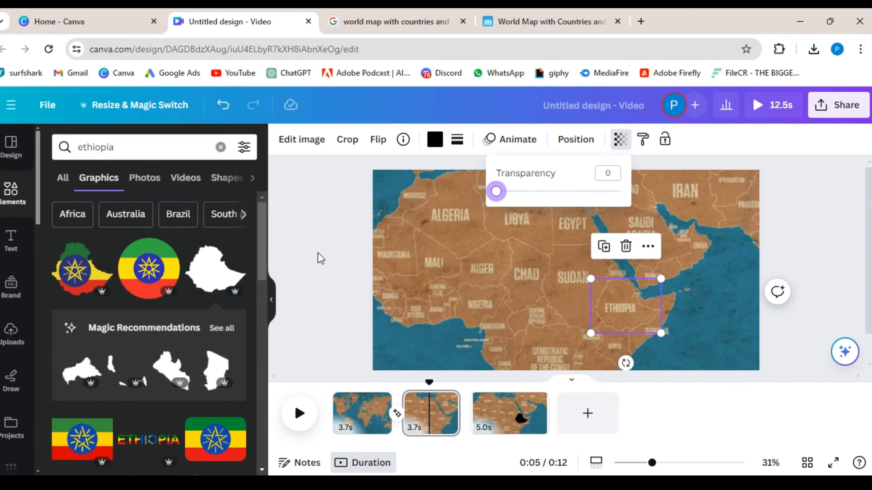
click(216, 234)
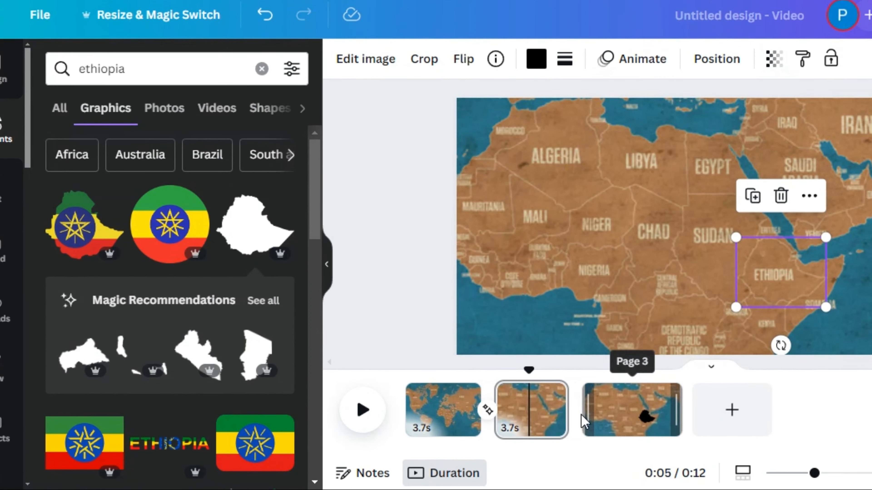
Step: Add a 2.5-second Match & Move transition between the second and third pages
mouse_move(576, 406)
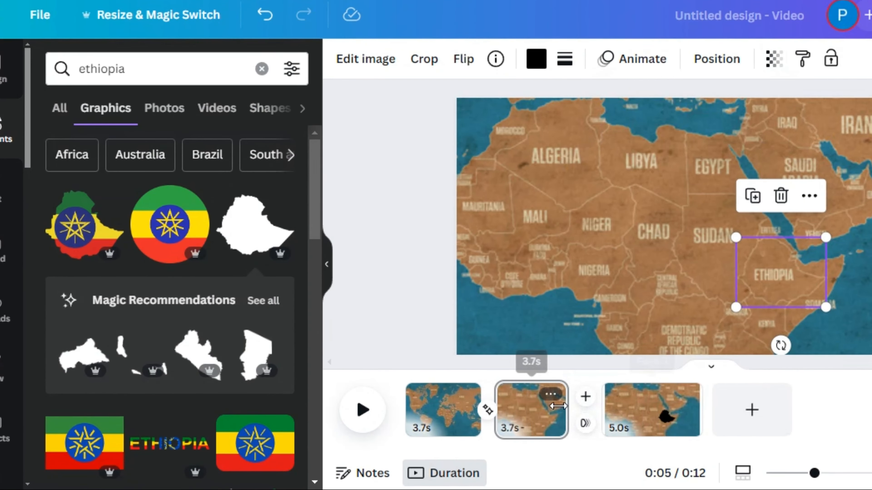
click(588, 427)
click(64, 362)
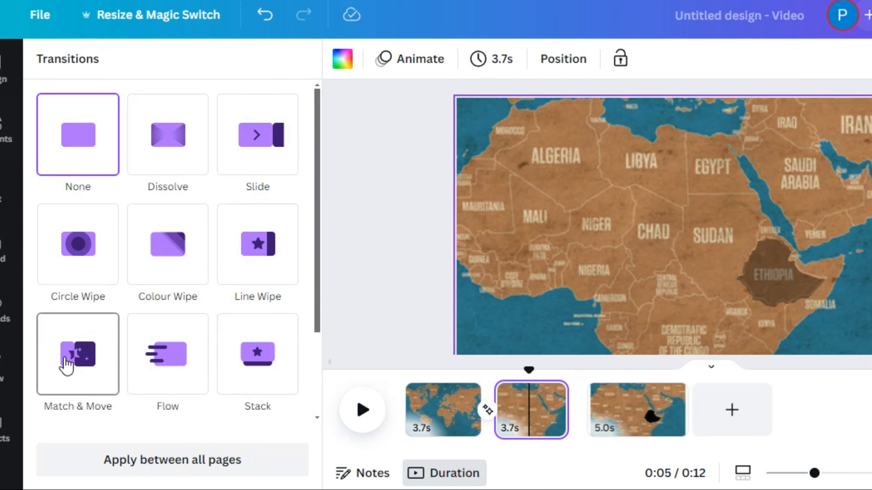
drag(487, 322, 494, 325)
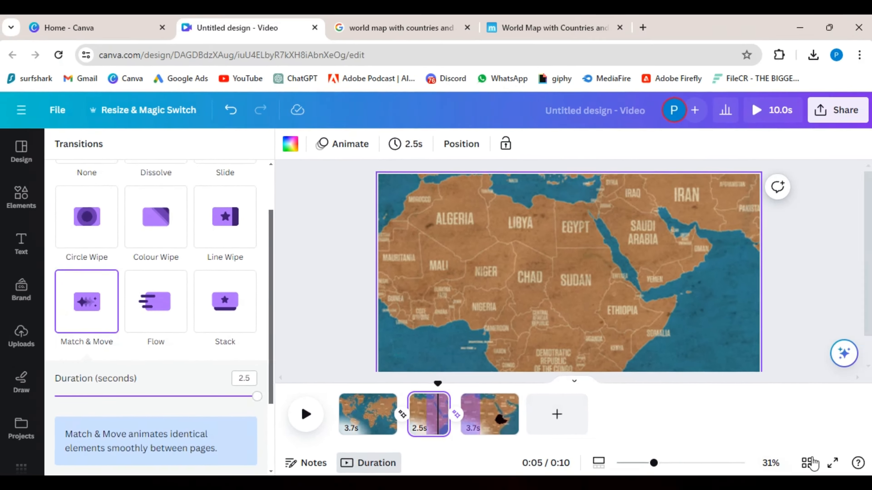
click(823, 412)
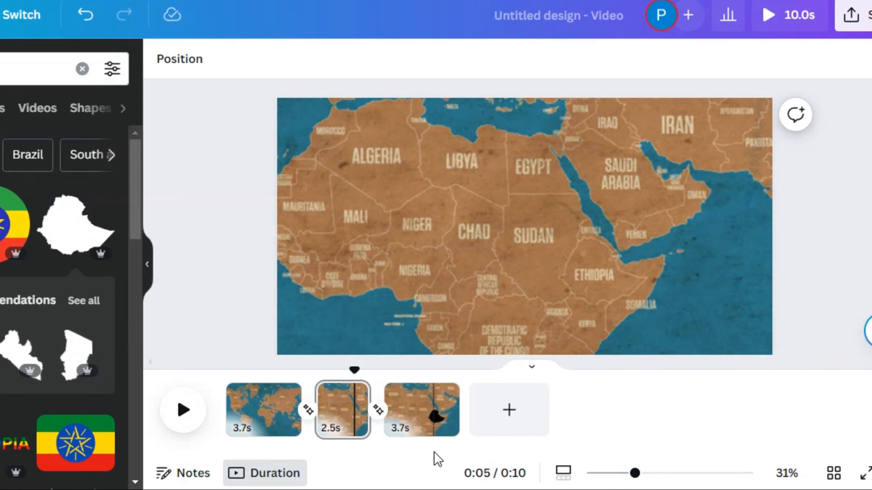
Step: Duplicate the third page and, on the new fourth page, enlarge the Ethiopia silhouette and move it to the middle of the page
click(416, 429)
right_click(425, 429)
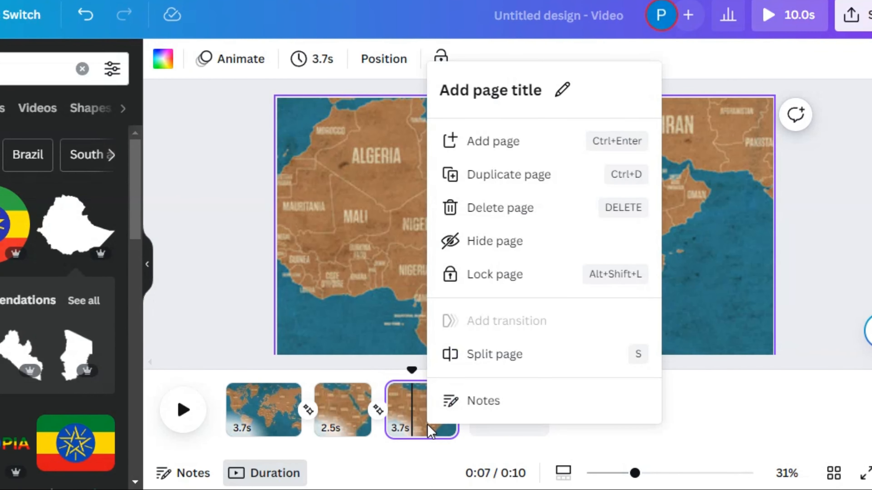
click(529, 185)
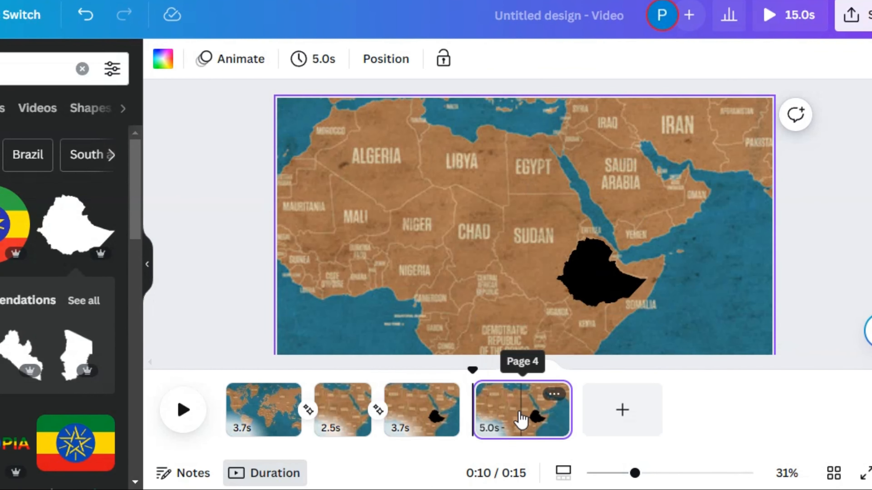
click(606, 284)
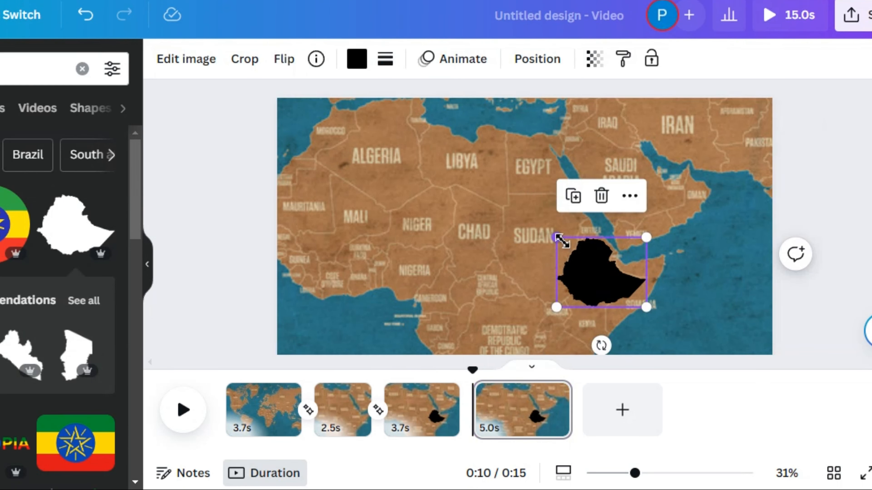
drag(558, 237, 340, 226)
drag(479, 240, 446, 236)
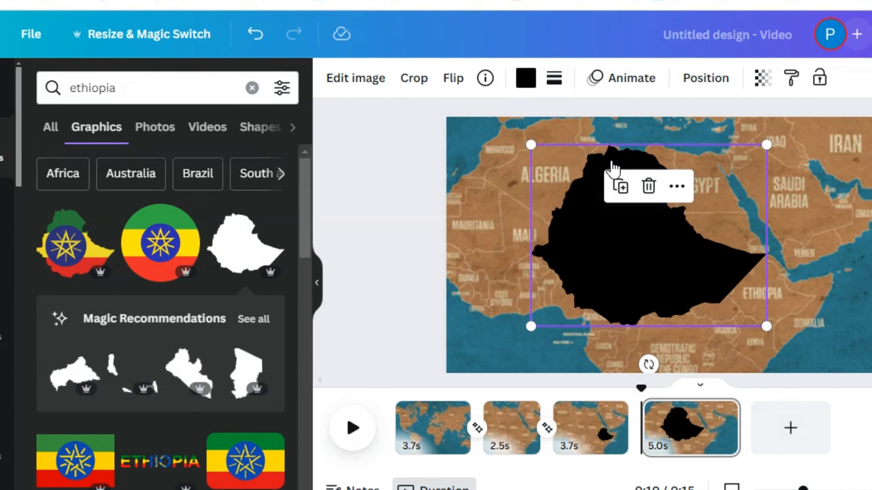
Step: Recolour the enlarged Ethiopia silhouette on the fourth page with the brown sampled from the map's land area
click(528, 81)
scroll(84, 168, down, 2)
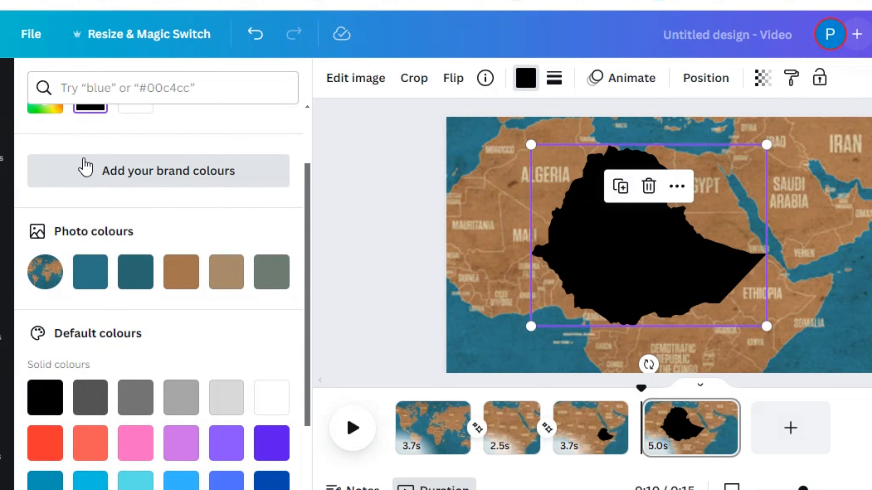
scroll(129, 214, up, 2)
click(48, 182)
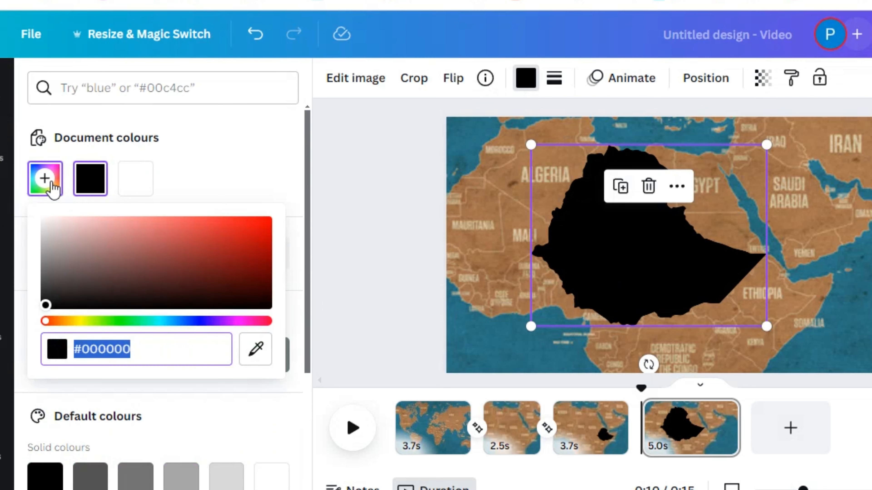
click(255, 349)
click(498, 218)
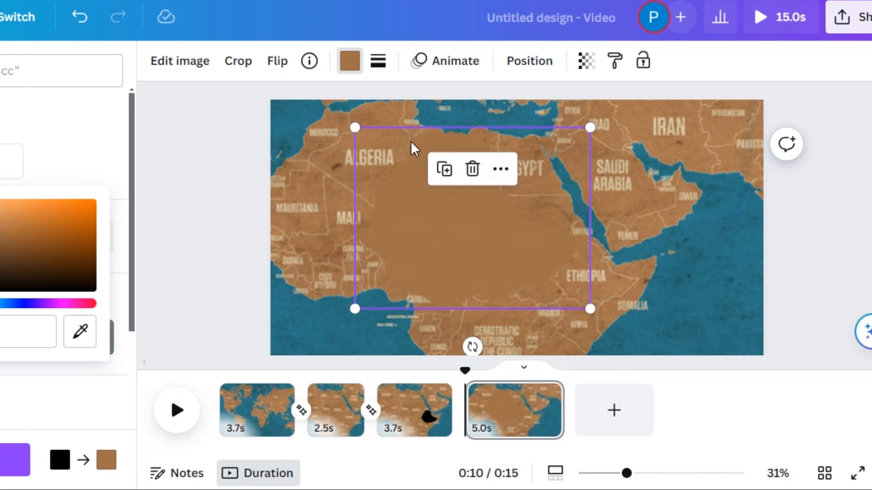
Step: Fade the map photo on the fourth page by lowering its transparency value, then duplicate that page
click(295, 119)
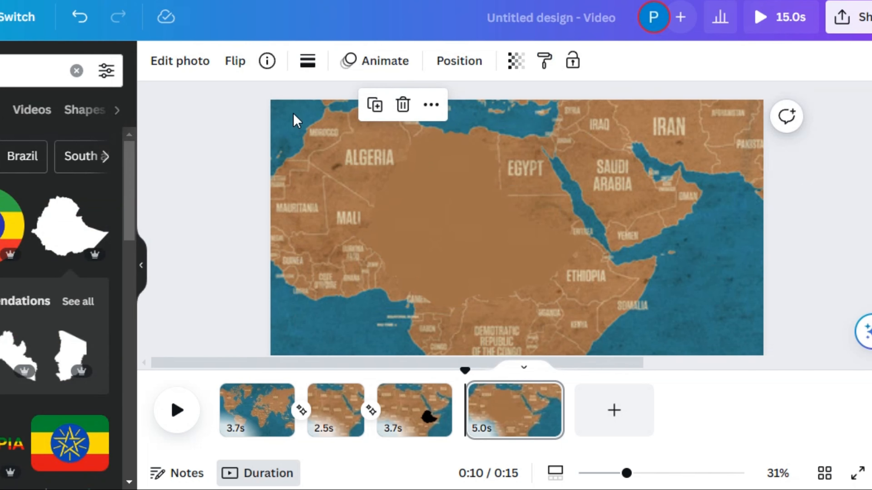
click(511, 67)
drag(501, 132, 395, 129)
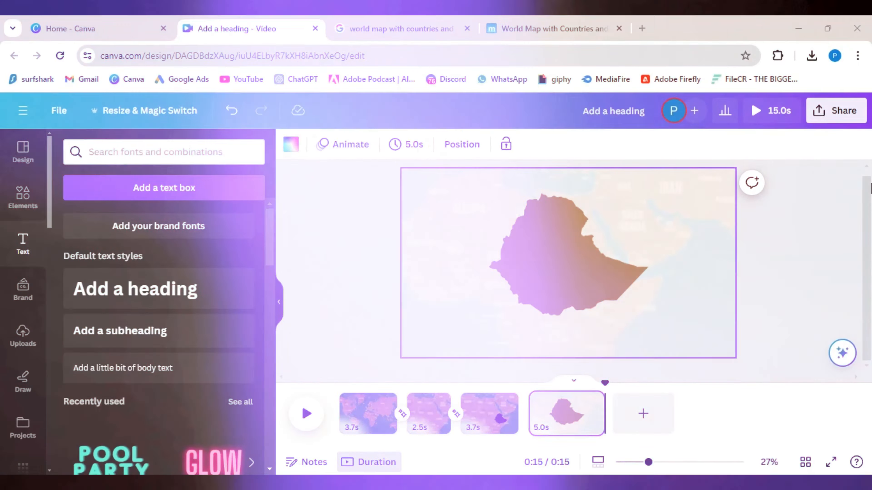
right_click(556, 418)
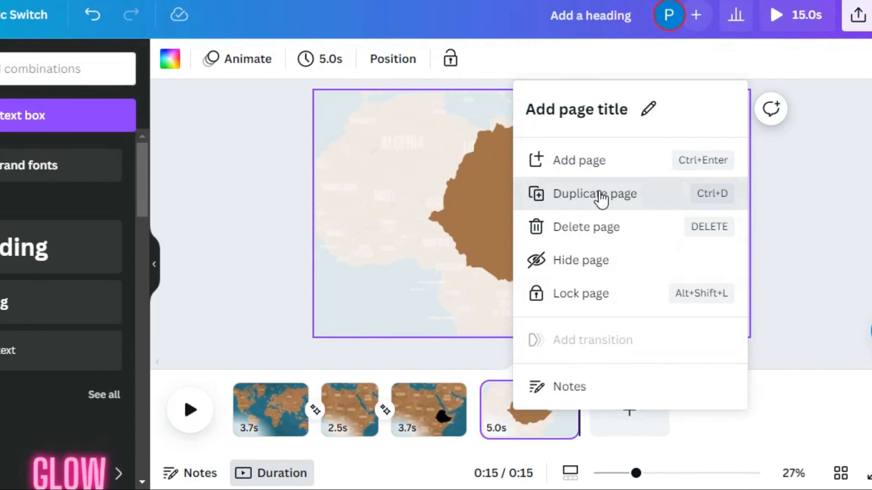
click(600, 199)
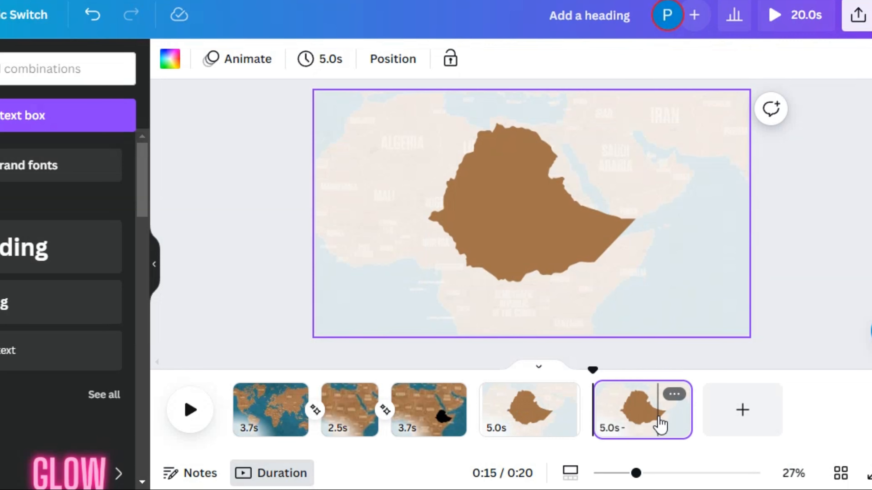
Step: Move the enlarged Ethiopia silhouette on the fifth page to the left side of the map
click(559, 228)
drag(570, 230, 484, 233)
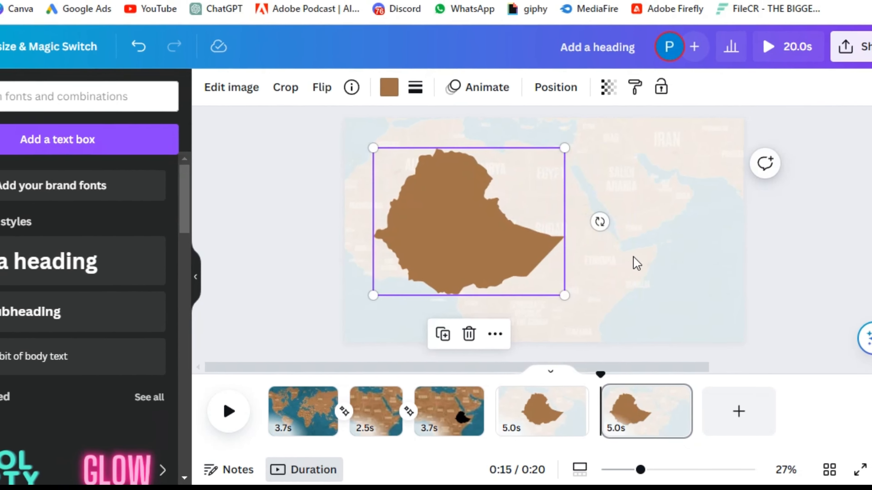
click(778, 214)
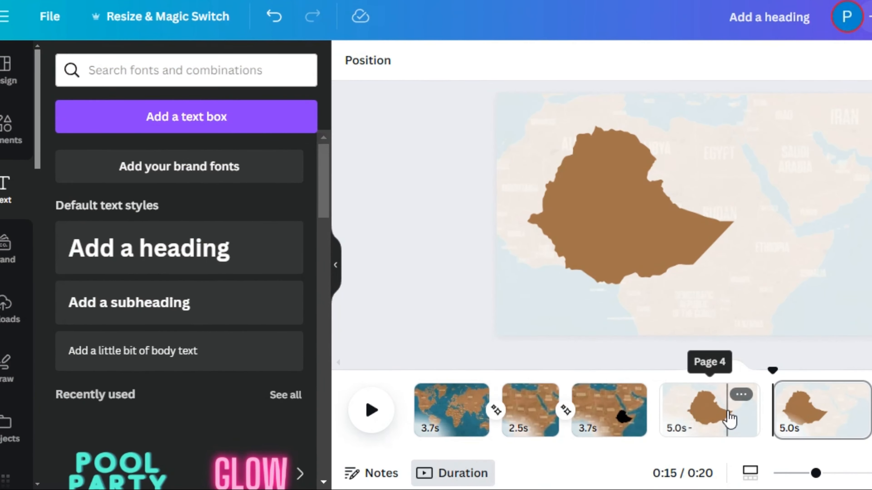
Step: Add a heading reading ETHIOPIA on the fourth page and place it at the upper left of the map
click(721, 424)
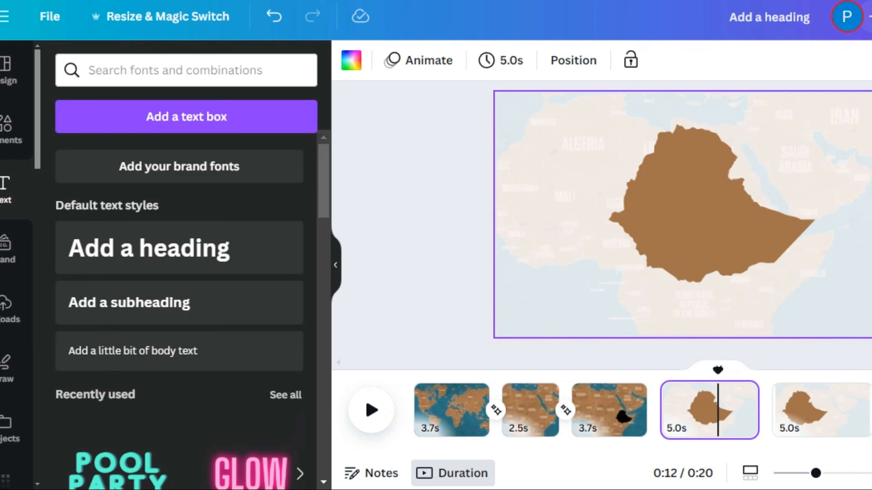
click(203, 258)
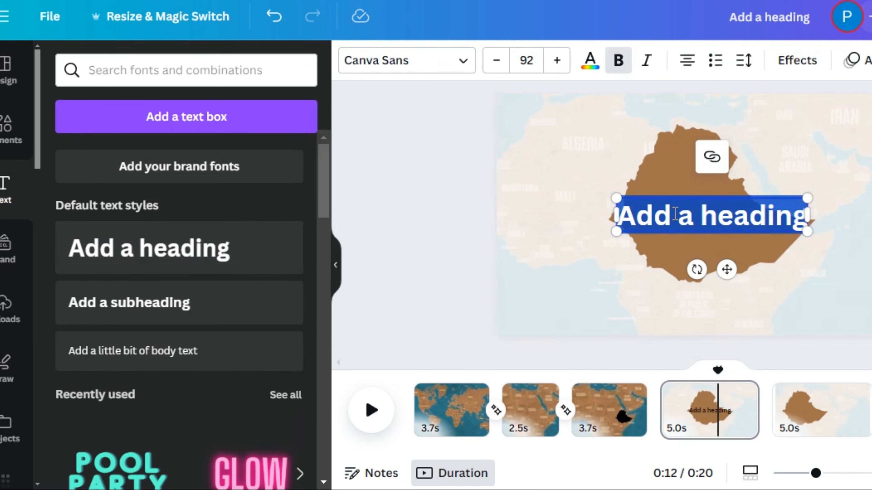
text(ETHI)
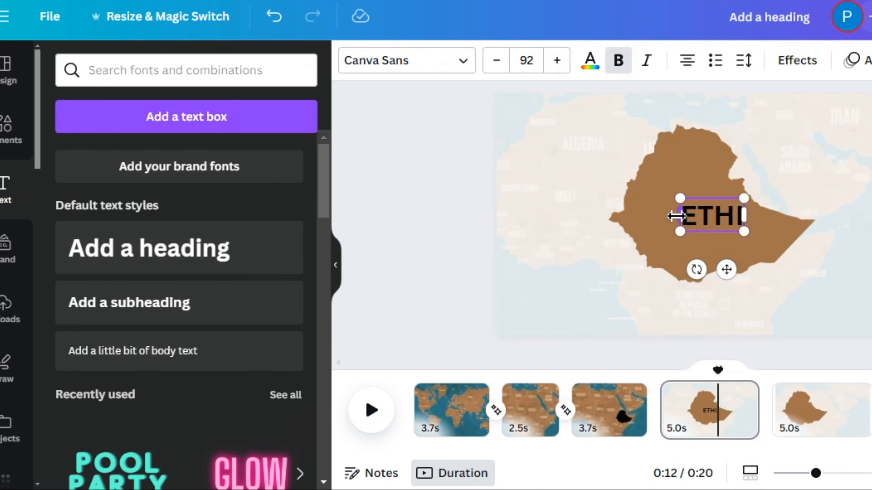
text(OPIA)
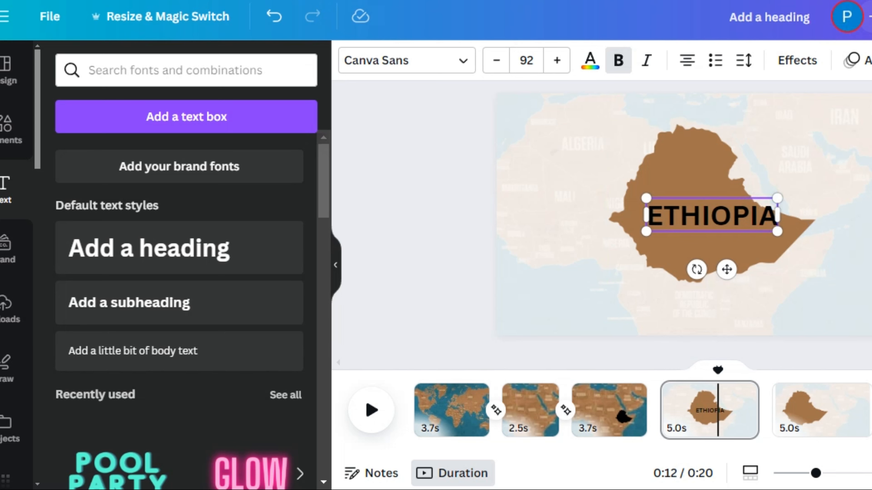
drag(702, 215, 564, 141)
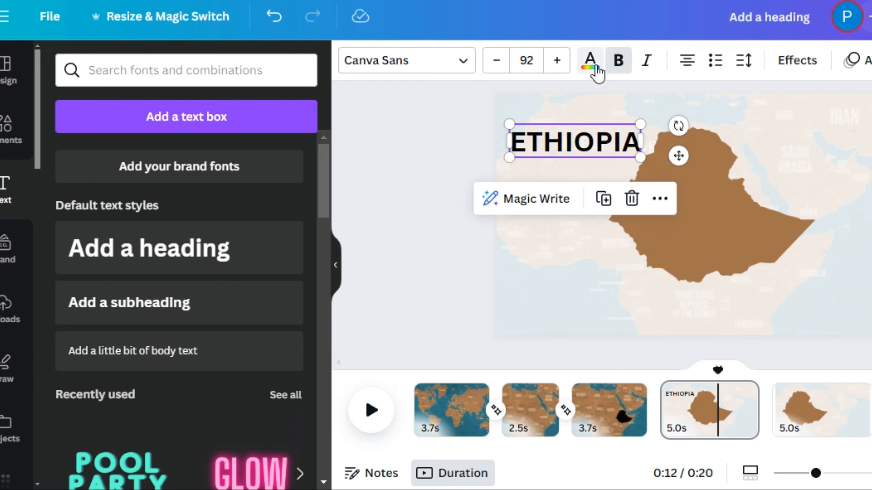
Step: Colour the ETHIOPIA heading with the document's brown and set its font to Etna Sans Serif
click(588, 65)
click(160, 176)
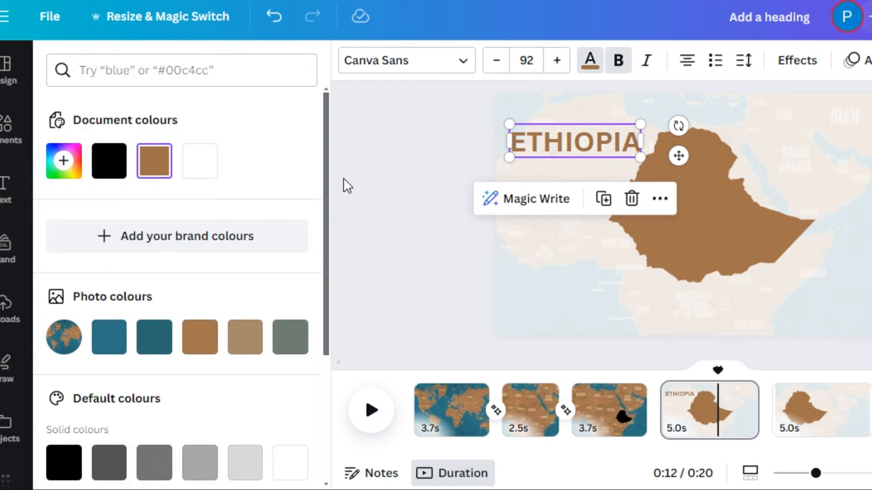
click(447, 68)
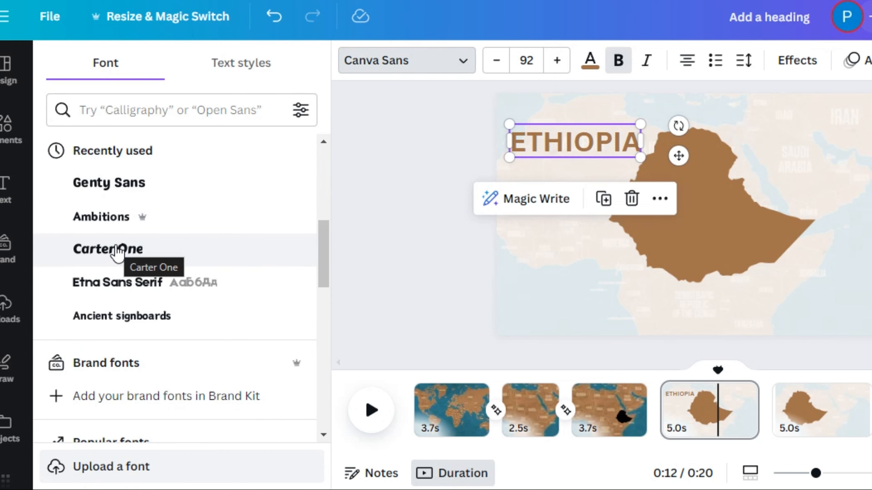
click(117, 282)
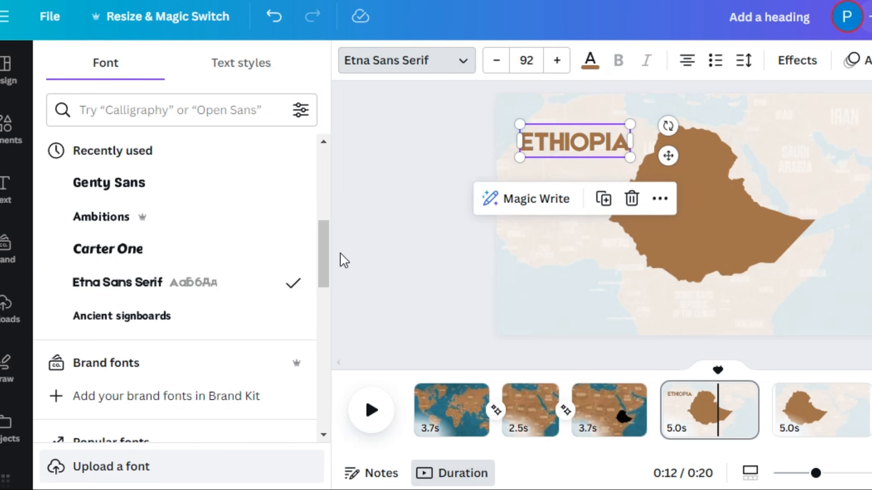
click(379, 243)
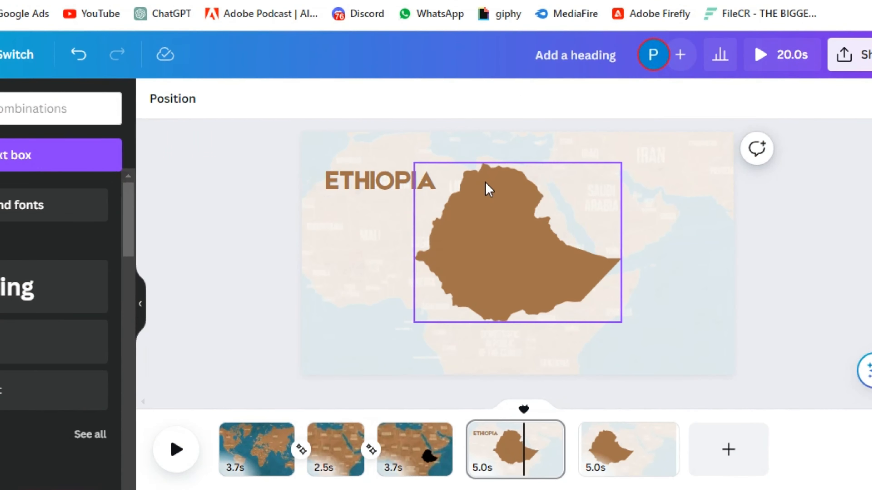
Step: Copy the ETHIOPIA heading, then set the fourth-page original's transparency value to 0
right_click(552, 144)
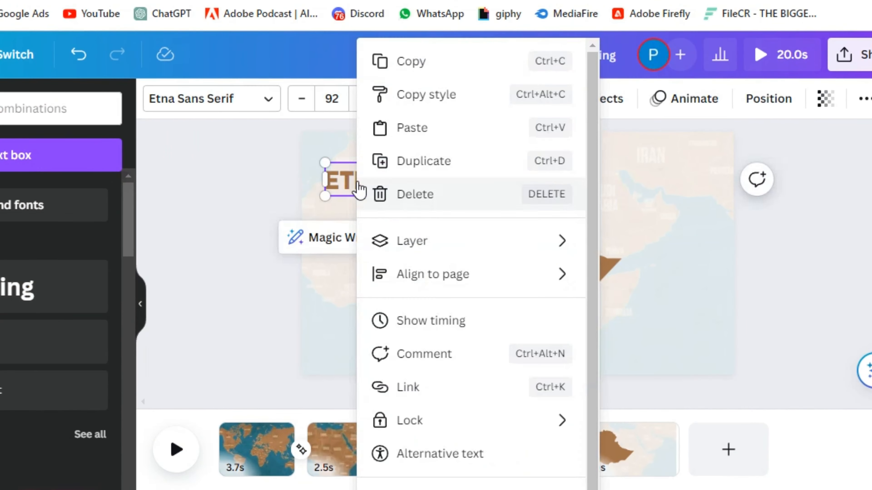
click(419, 70)
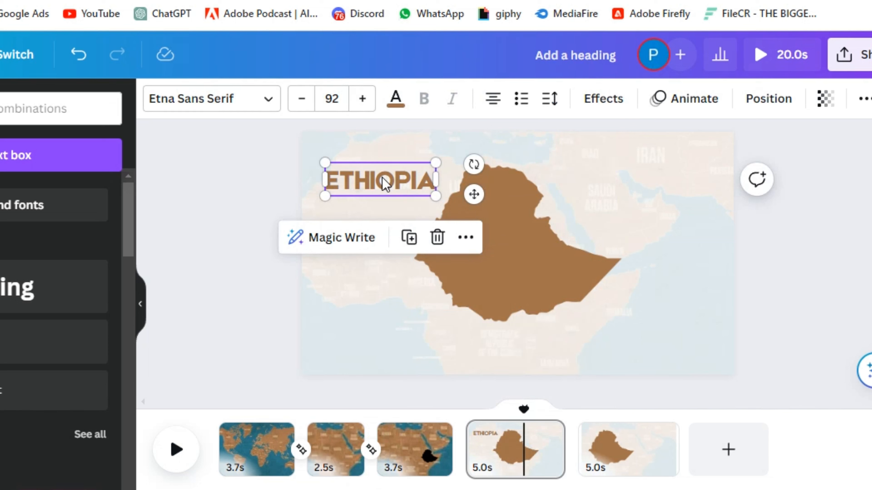
click(825, 98)
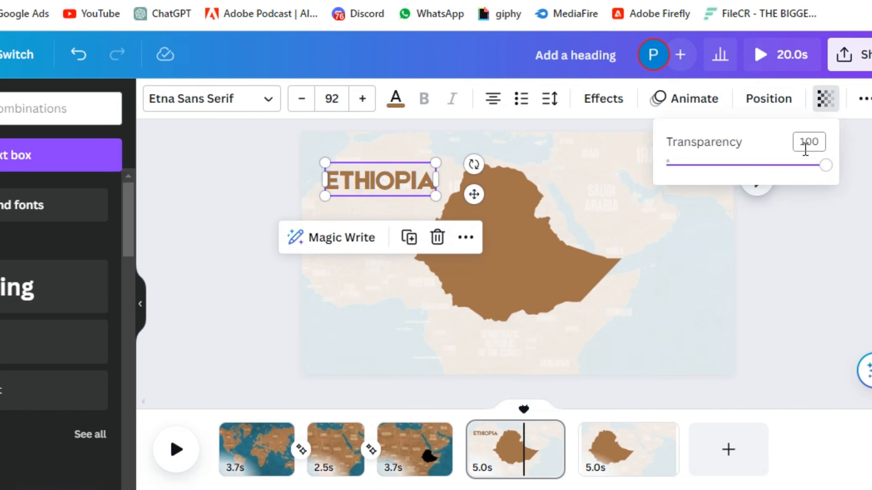
drag(824, 165, 666, 166)
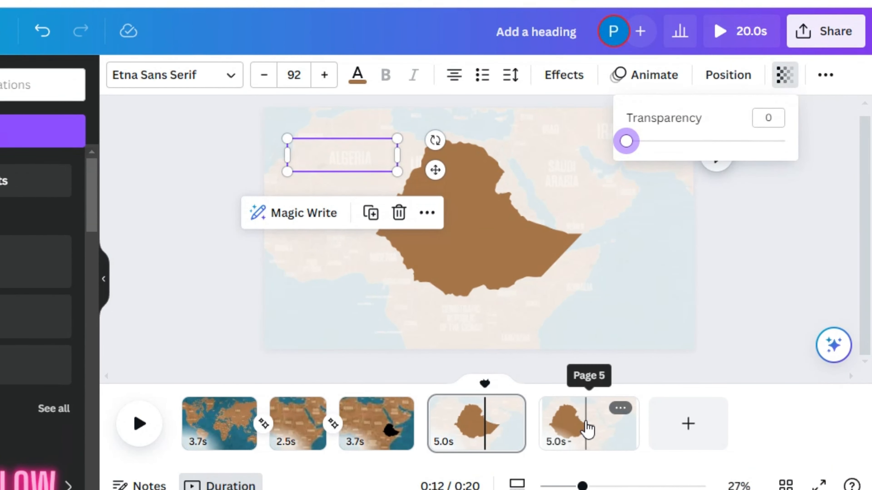
Step: Paste the ETHIOPIA heading on the fifth page, place it at the silhouette's upper right and enlarge it to size 164
click(586, 428)
right_click(531, 198)
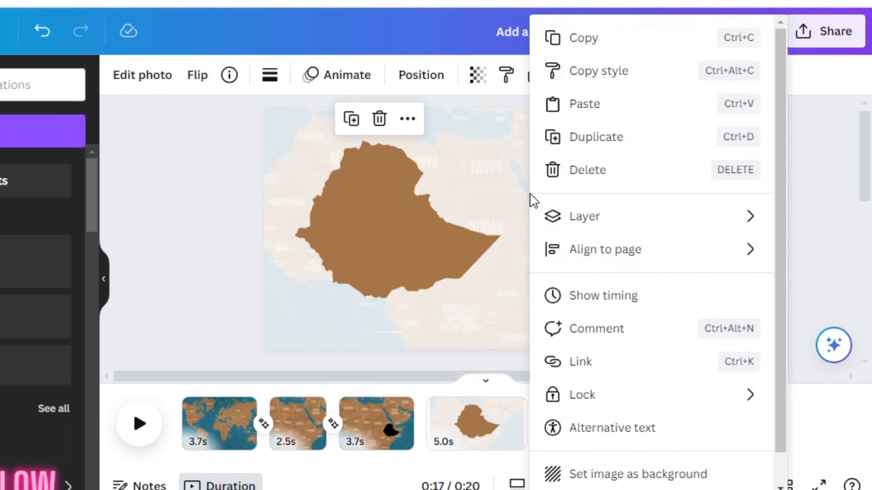
click(599, 109)
drag(305, 158, 539, 194)
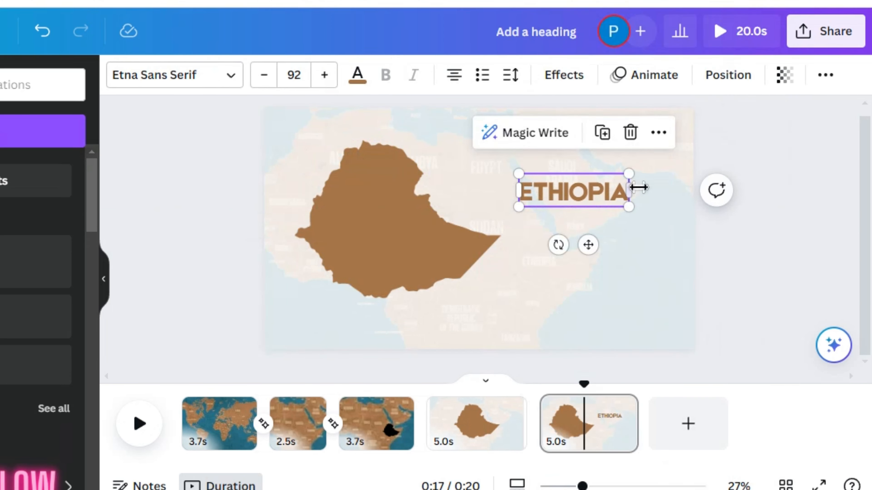
drag(630, 174, 611, 186)
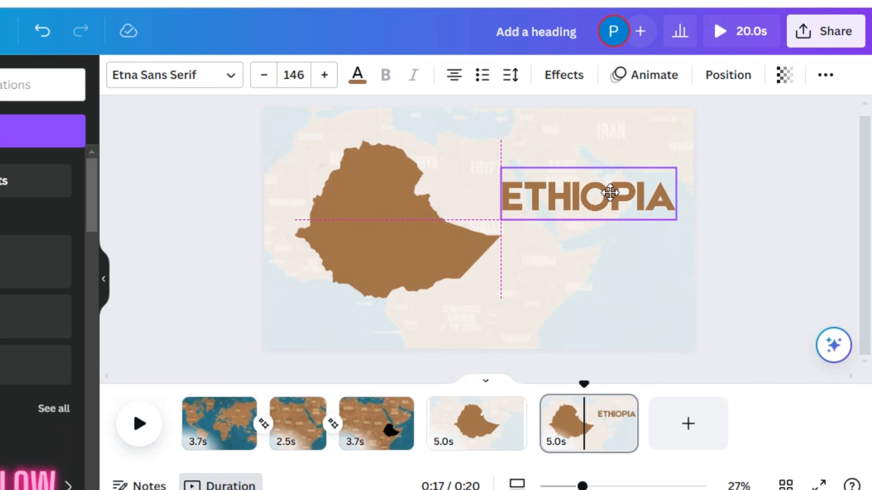
drag(502, 168, 483, 172)
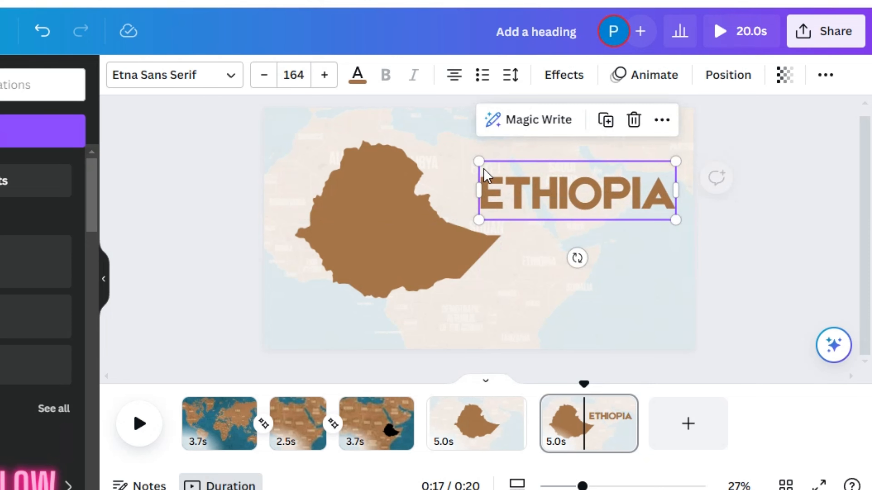
Step: Add 2.5-second Match & Move transitions between the third and fourth pages and between the fourth and fifth pages
click(192, 253)
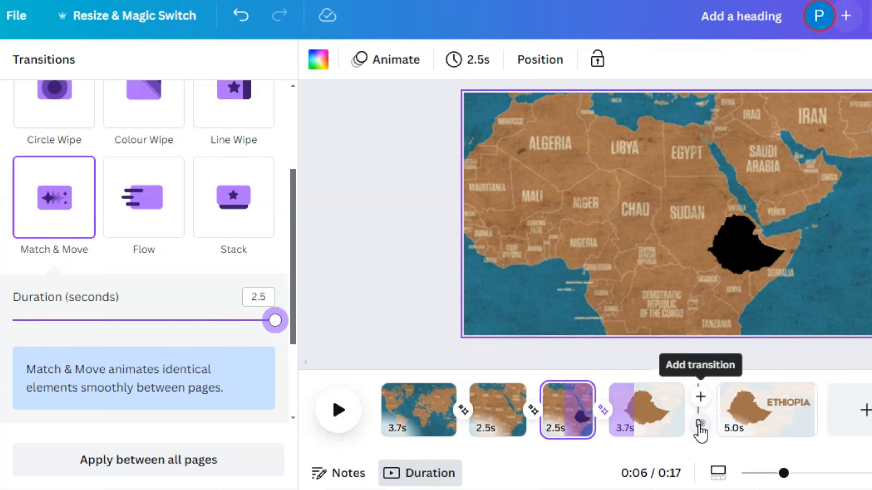
click(696, 414)
click(67, 280)
drag(58, 323, 274, 323)
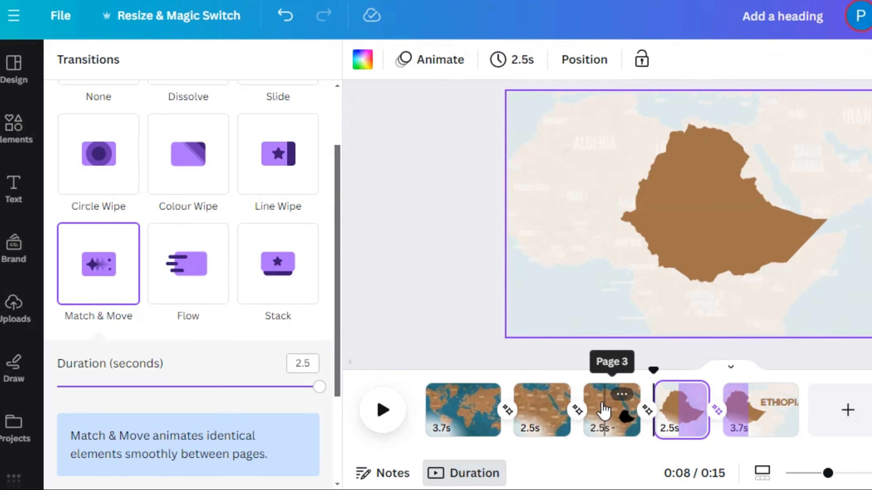
Step: Apply the Blur effect to the whole map photo on the third page
click(574, 422)
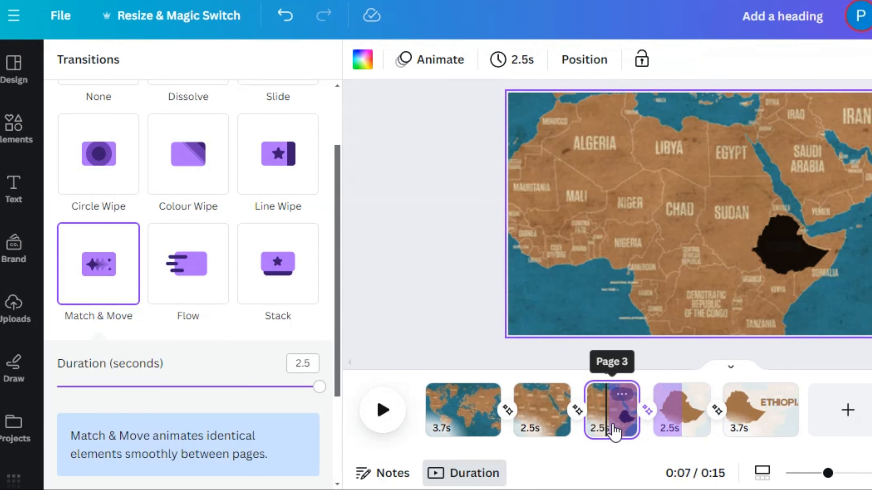
click(564, 323)
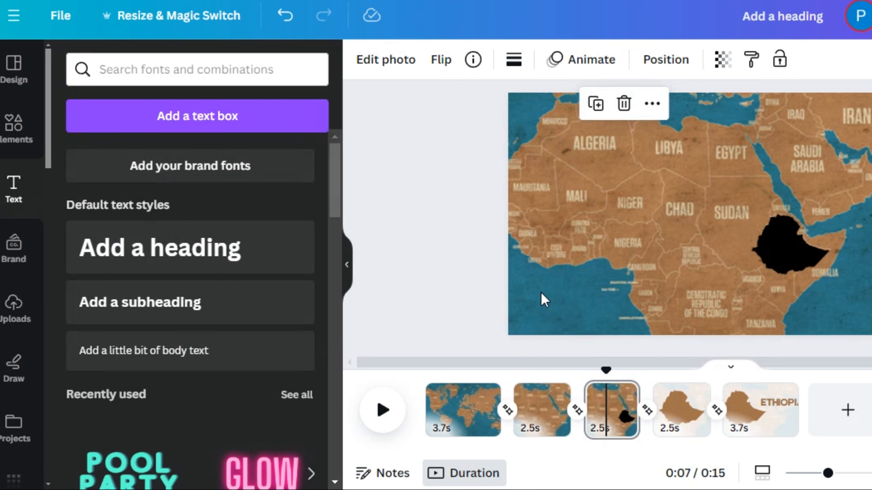
click(386, 60)
scroll(323, 252, down, 5)
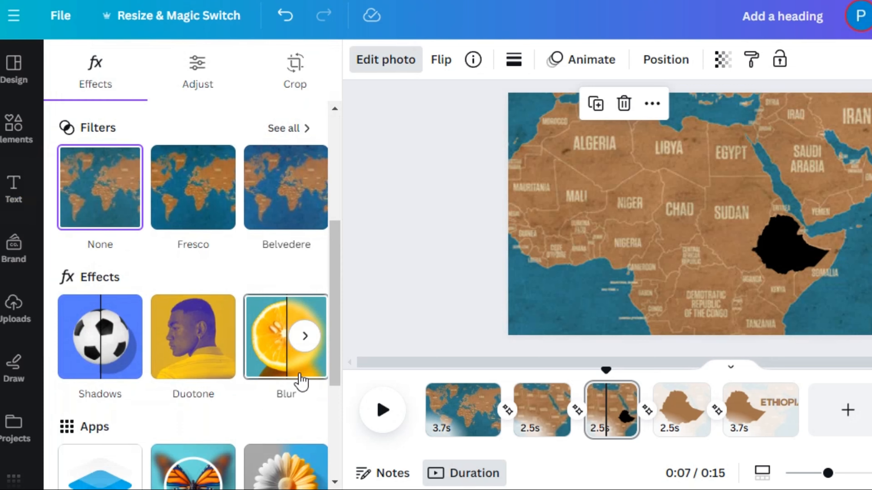
click(260, 372)
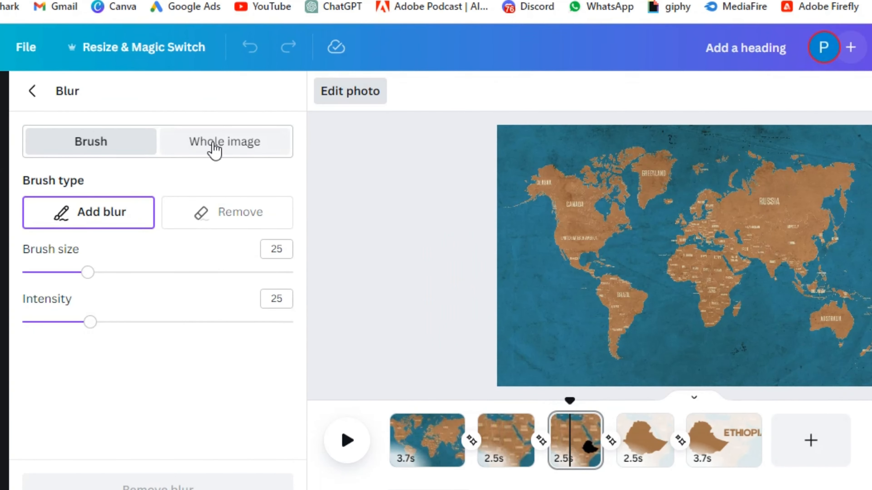
click(258, 112)
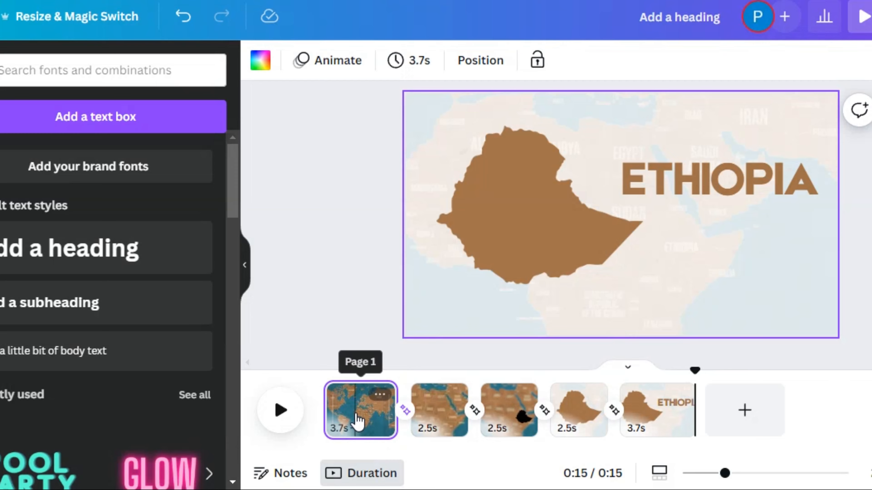
Step: Apply the Tectonic page animation to the first page and lower its intensity to the minimum
click(355, 417)
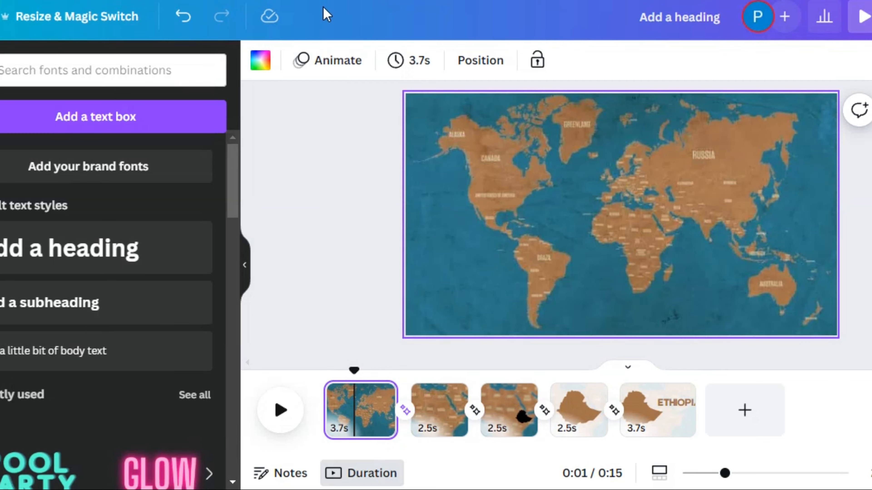
click(331, 69)
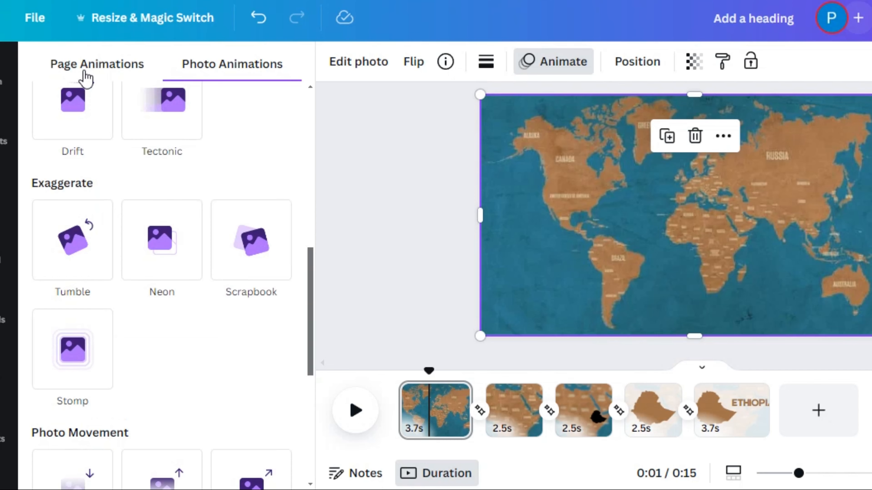
click(84, 73)
scroll(296, 189, down, 10)
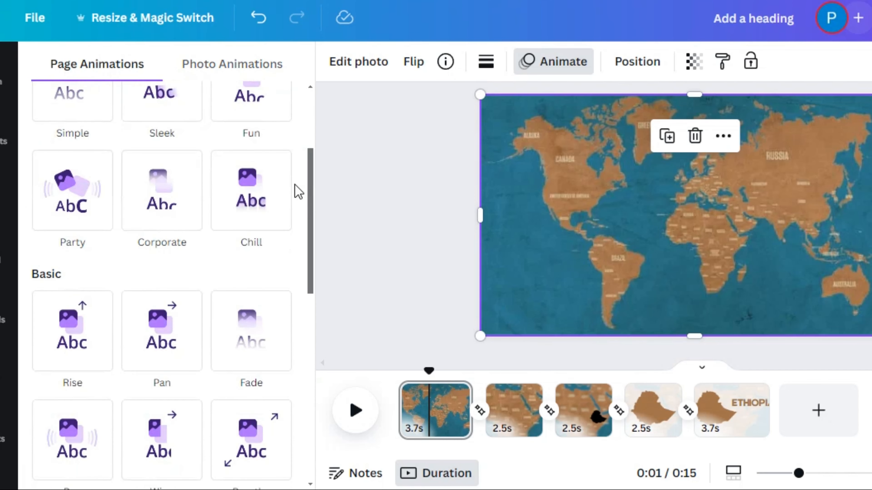
scroll(296, 189, down, 8)
scroll(283, 194, up, 8)
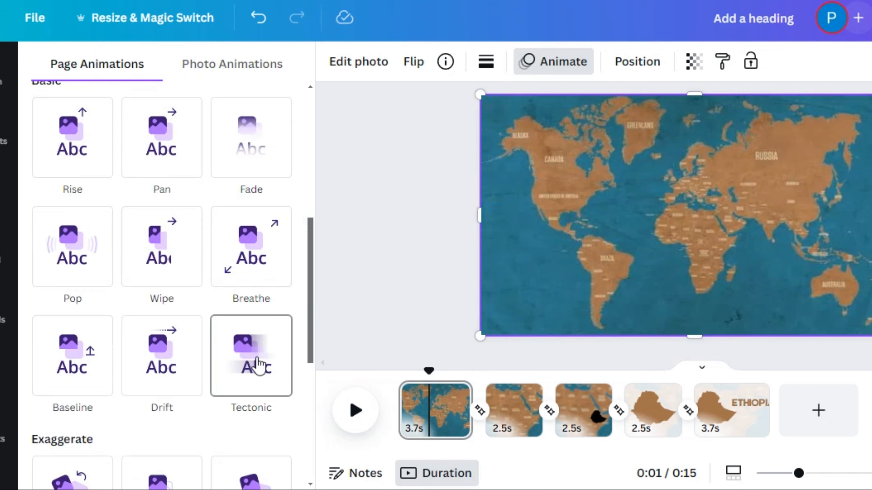
click(229, 366)
scroll(306, 259, down, 4)
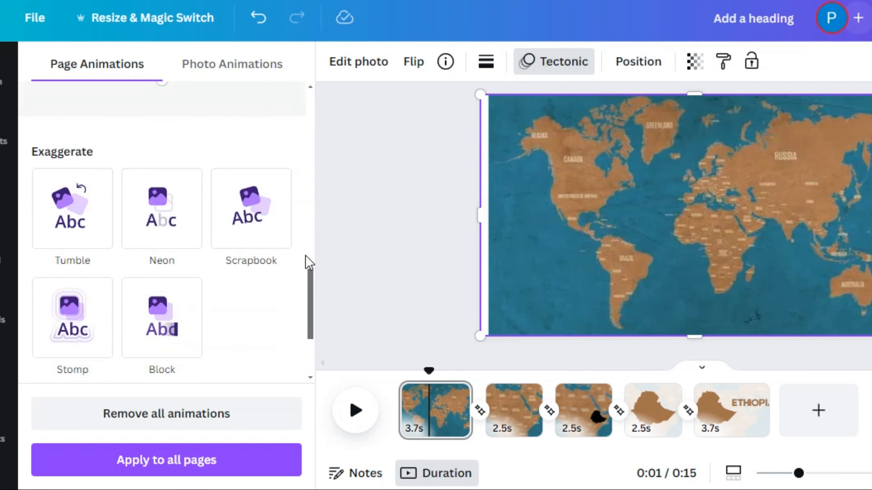
drag(165, 252, 13, 255)
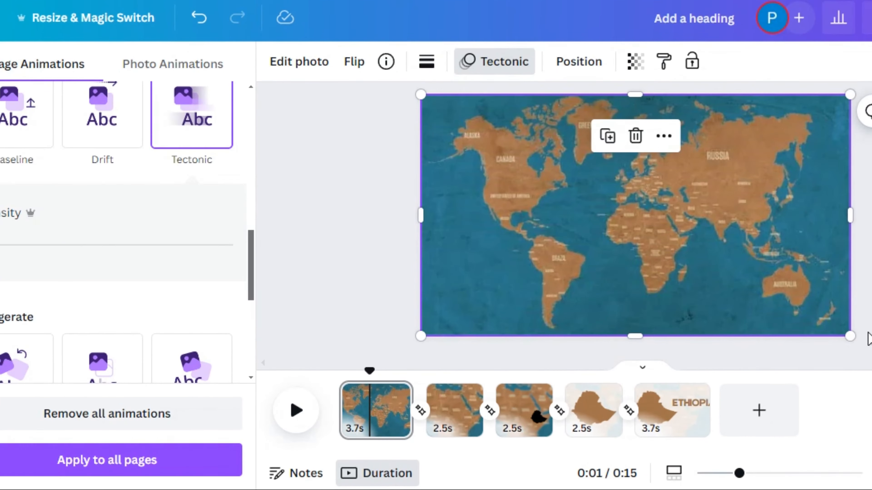
Step: Enlarge the world map photo on the first page beyond the page edges and reposition it to bring Africa near the centre
drag(850, 337, 871, 398)
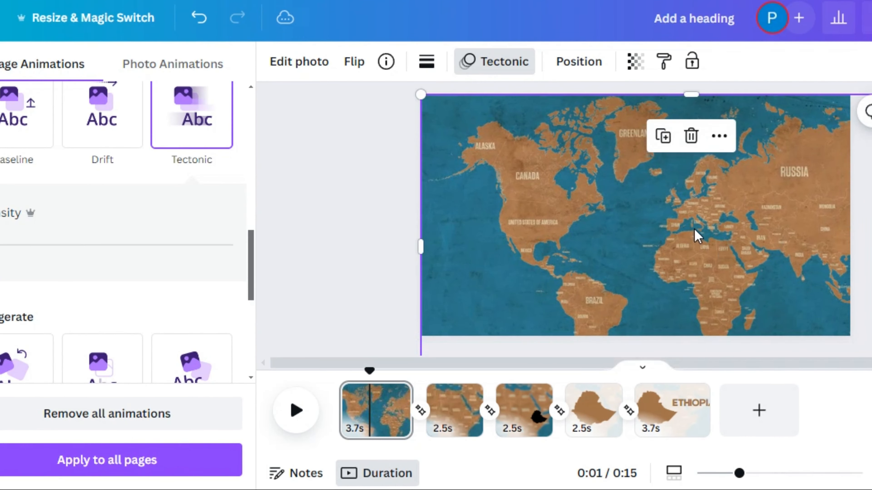
drag(736, 237, 676, 229)
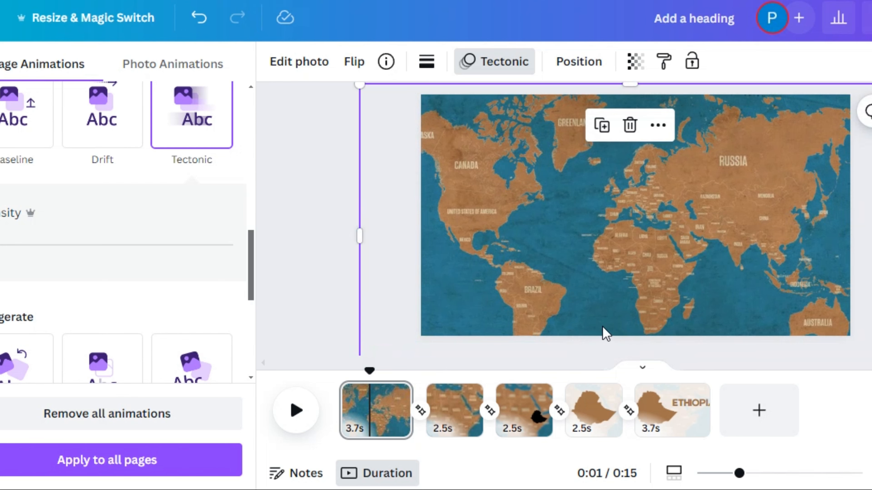
Step: Play the video from the beginning, then watch the full-size preview to check the animation and transitions
drag(366, 379, 341, 389)
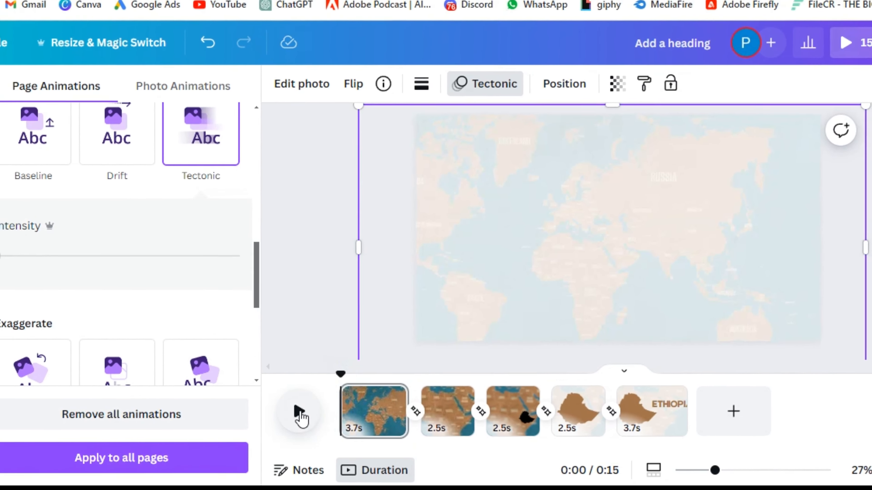
click(296, 410)
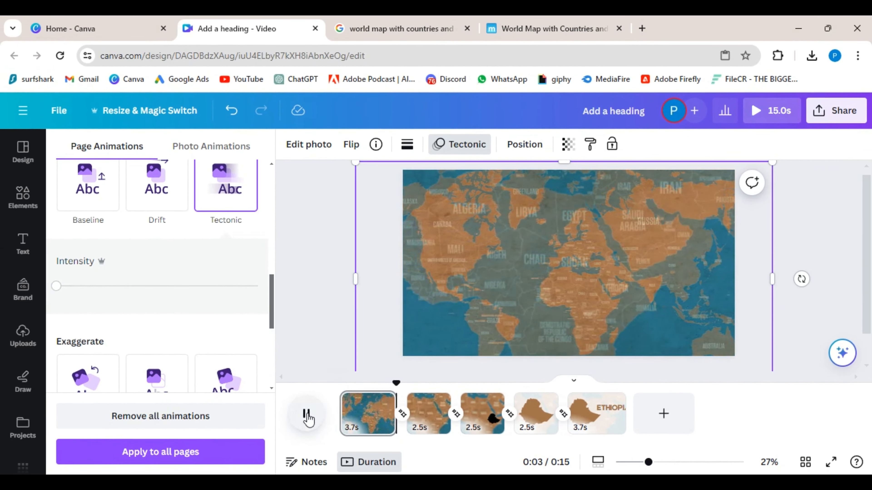
click(306, 415)
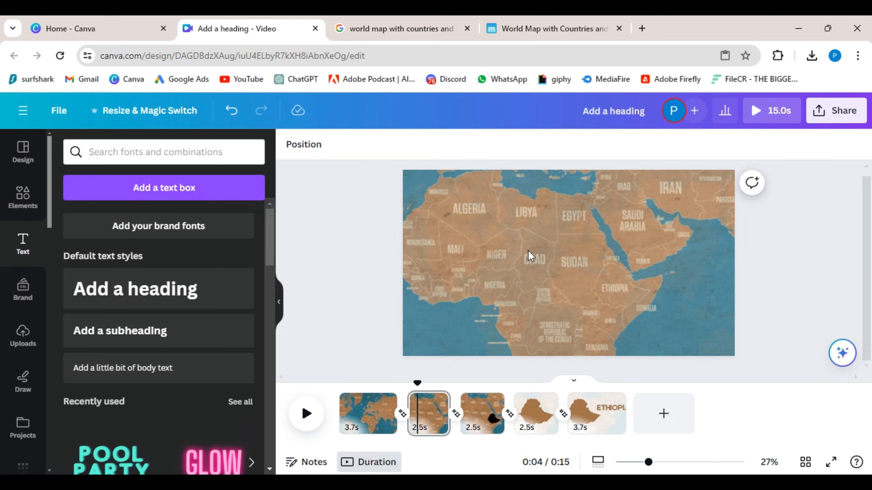
click(751, 118)
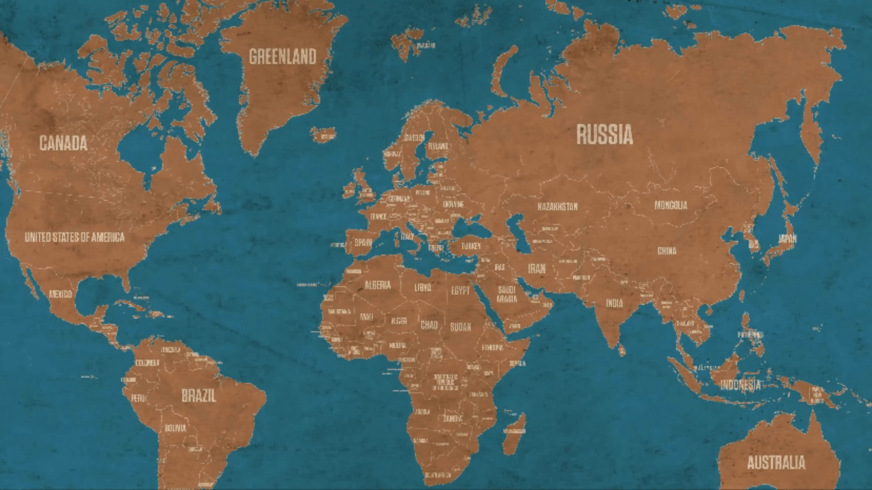